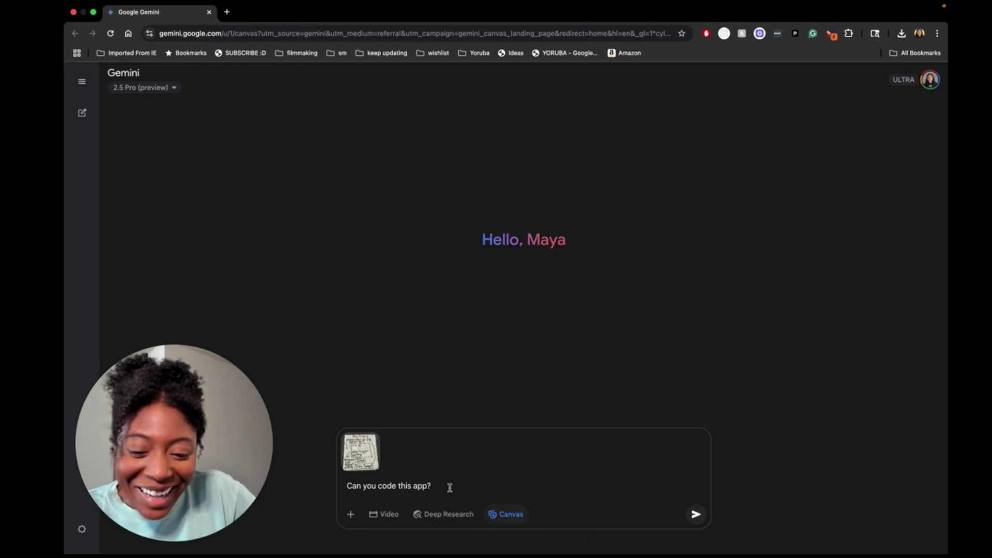
# Submit the diary sketch with the request "Can you code this app?" and expand the reasoning behind the response
pyautogui.press('Return')
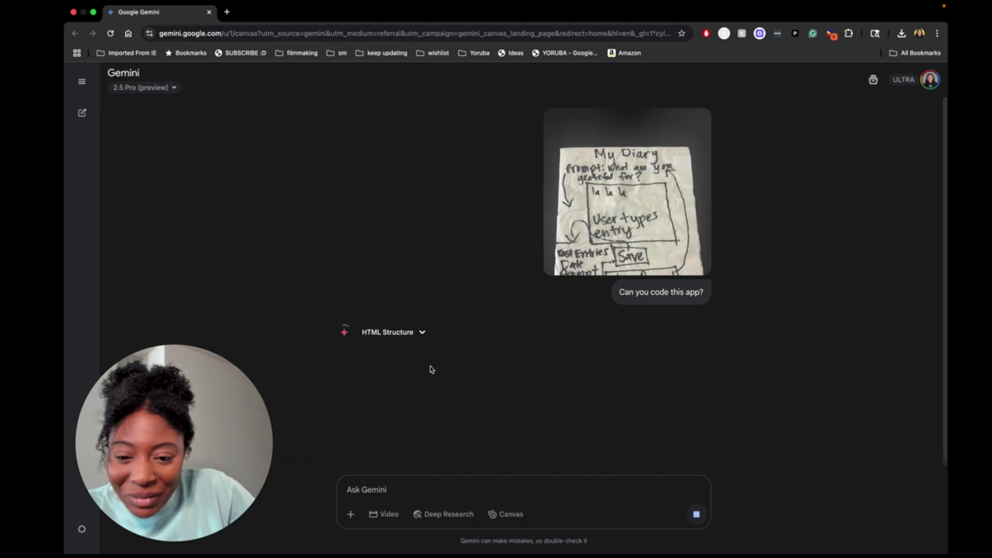
pyautogui.click(422, 332)
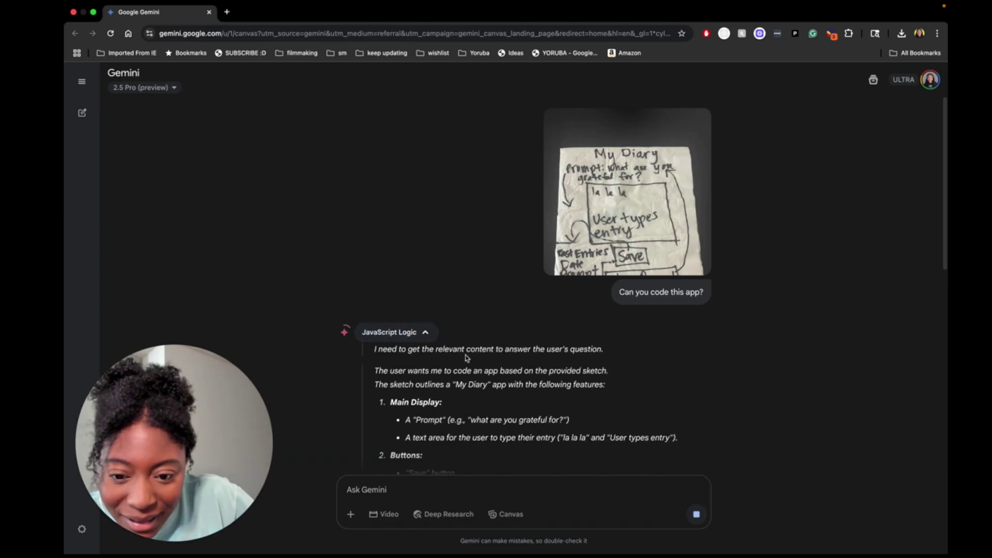
pyautogui.scroll(-3, 520, 395)
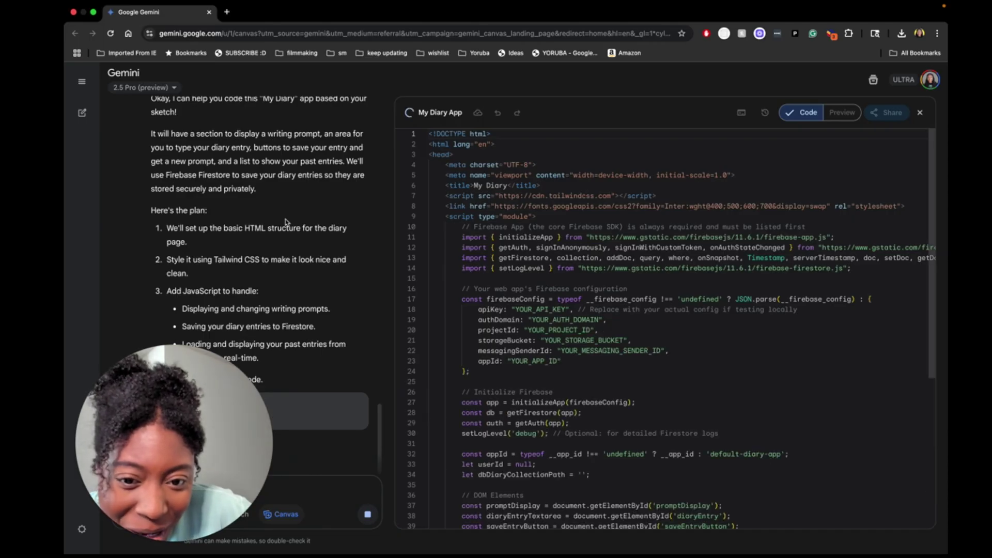
# Examine the generated HTML, especially the Firebase imports and configuration, and read through the reasoning and plan for the diary app
pyautogui.click(672, 378)
pyautogui.moveTo(672, 378); pyautogui.dragTo(454, 222)
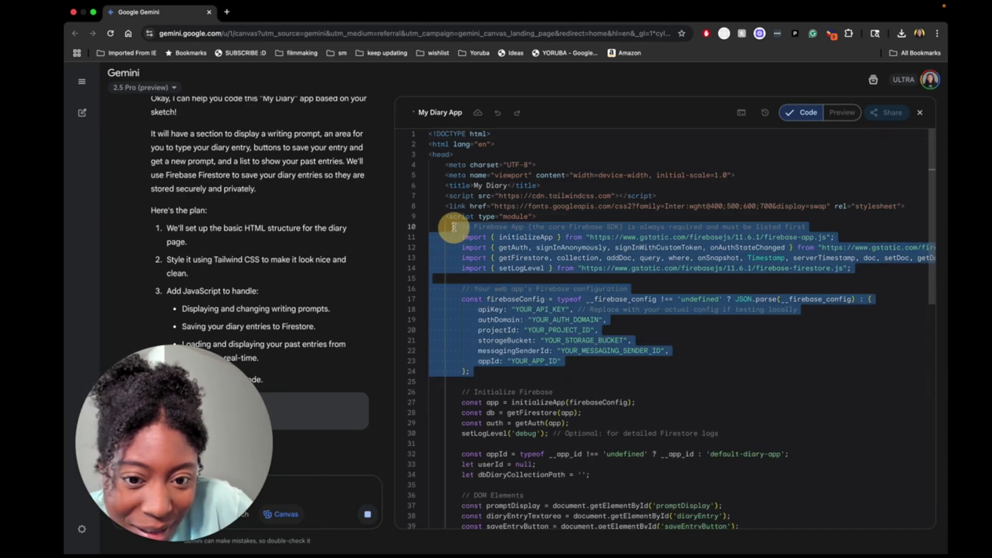
pyautogui.scroll(3, 350, 199)
pyautogui.scroll(-5, 350, 199)
pyautogui.scroll(6, 350, 199)
pyautogui.scroll(-4, 350, 195)
pyautogui.scroll(-1, 349, 195)
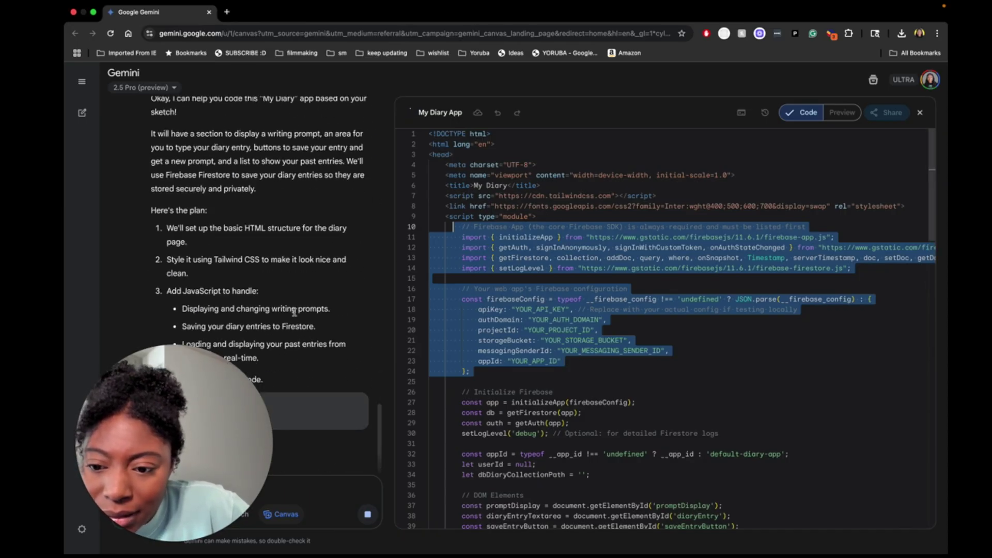
pyautogui.moveTo(264, 412); pyautogui.dragTo(906, 58)
pyautogui.click(824, 211)
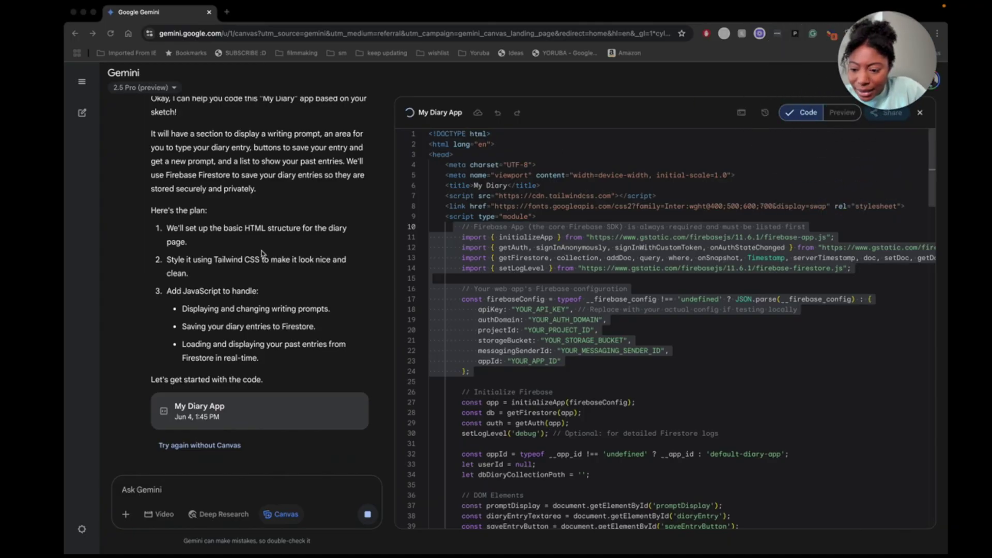
pyautogui.scroll(1, 262, 253)
pyautogui.scroll(10, 262, 253)
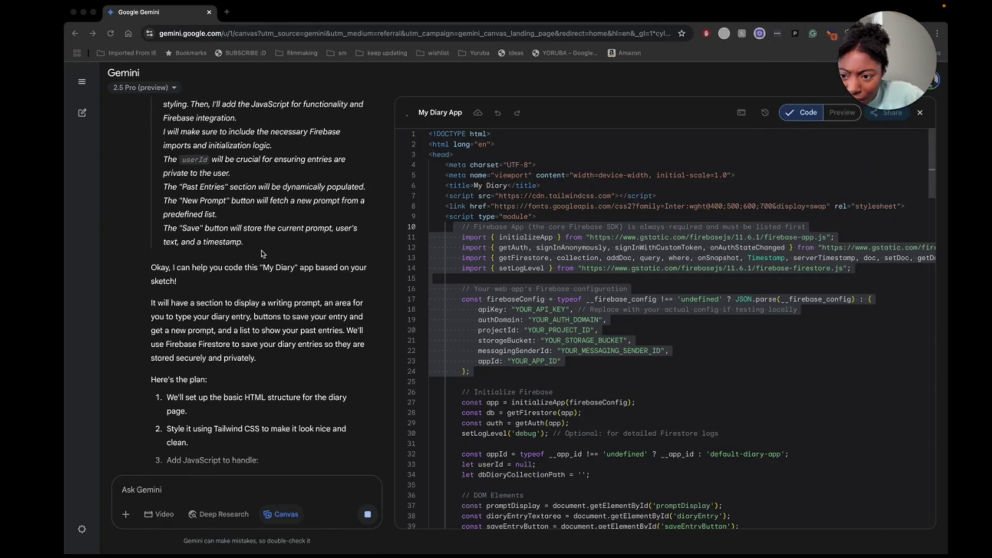
pyautogui.scroll(10, 262, 253)
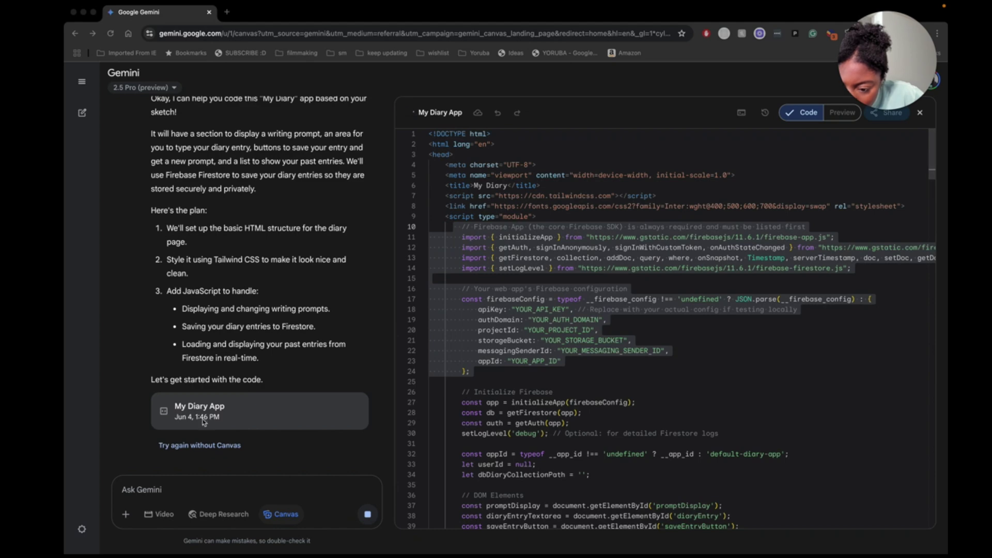
pyautogui.scroll(-10, 634, 283)
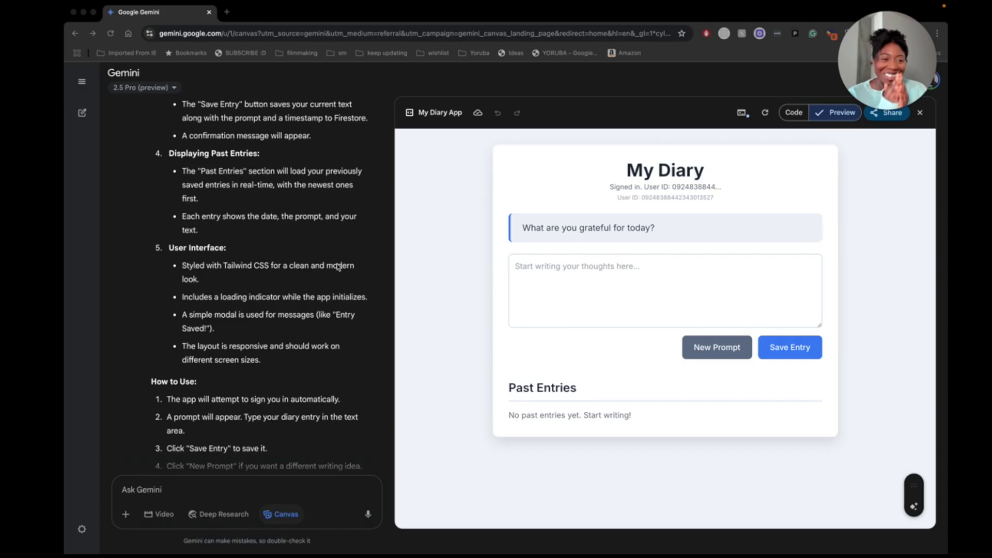
# Answer the gratitude prompt with "I'm grateful for to be breathing, healthy, and being able to test new technology." and save the entry
pyautogui.click(606, 277)
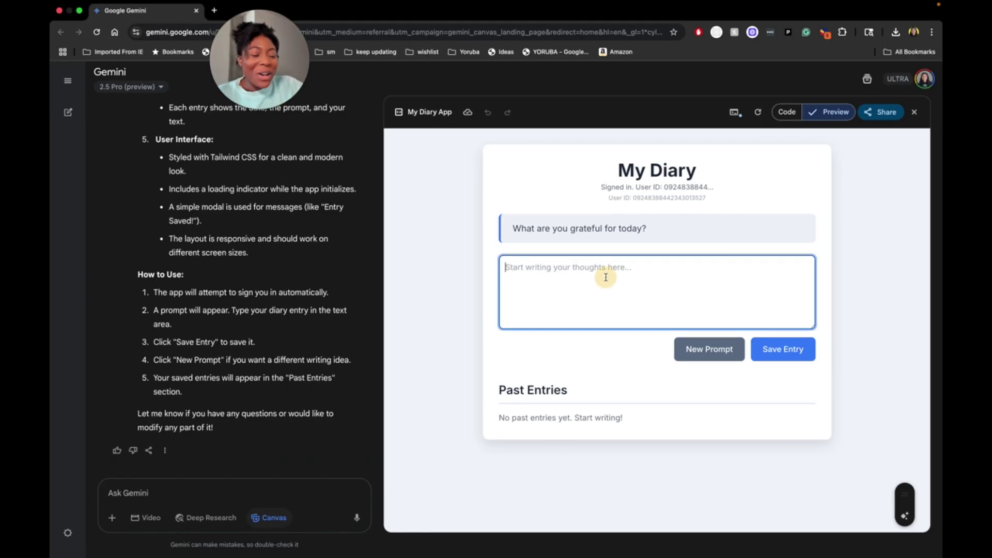
pyautogui.write("I'm grateful for")
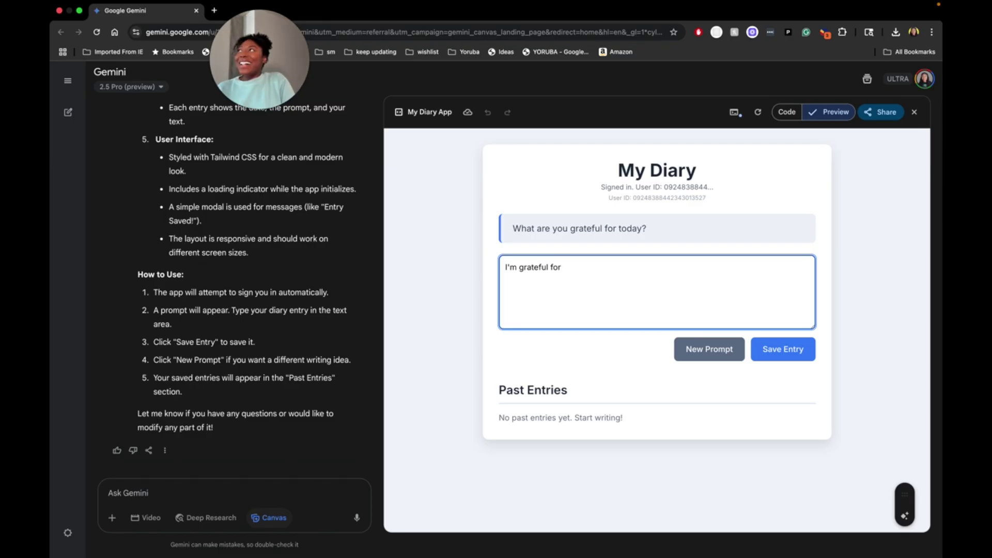
pyautogui.write(' to be breathing, healthy, and')
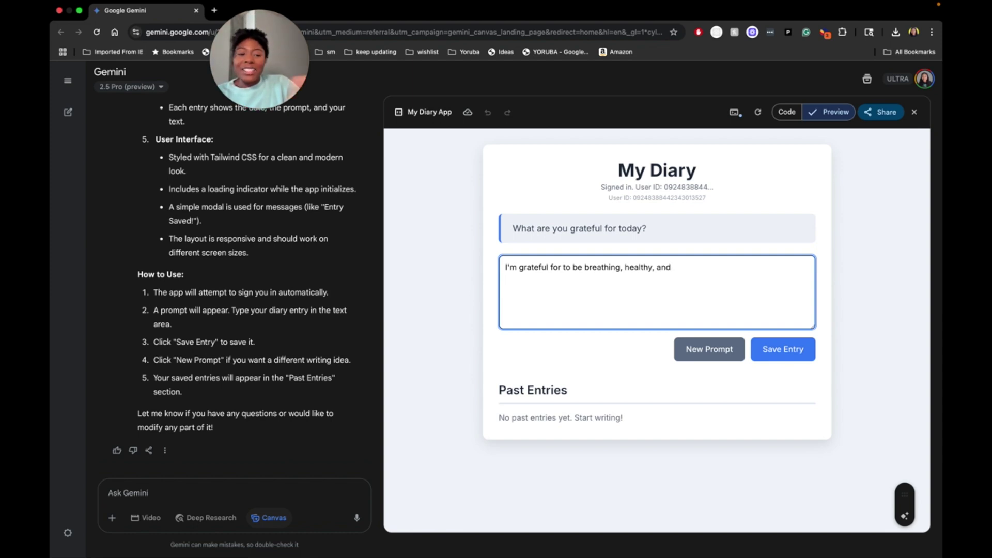
pyautogui.write('being aple t')
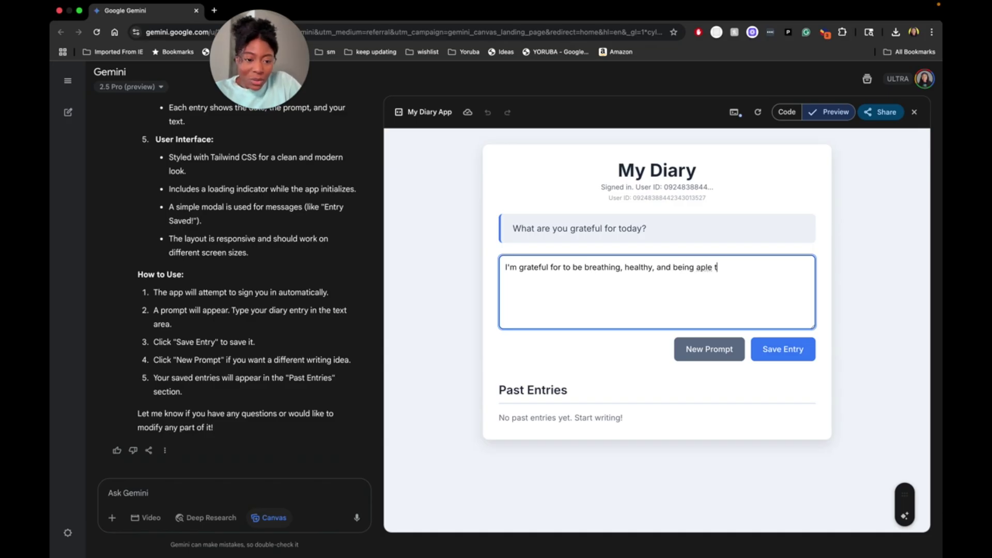
pyautogui.press('BackSpace')
pyautogui.press('BackSpace')
pyautogui.press('BackSpace')
pyautogui.press('BackSpace')
pyautogui.press('BackSpace')
pyautogui.write('ble to test new technology.')
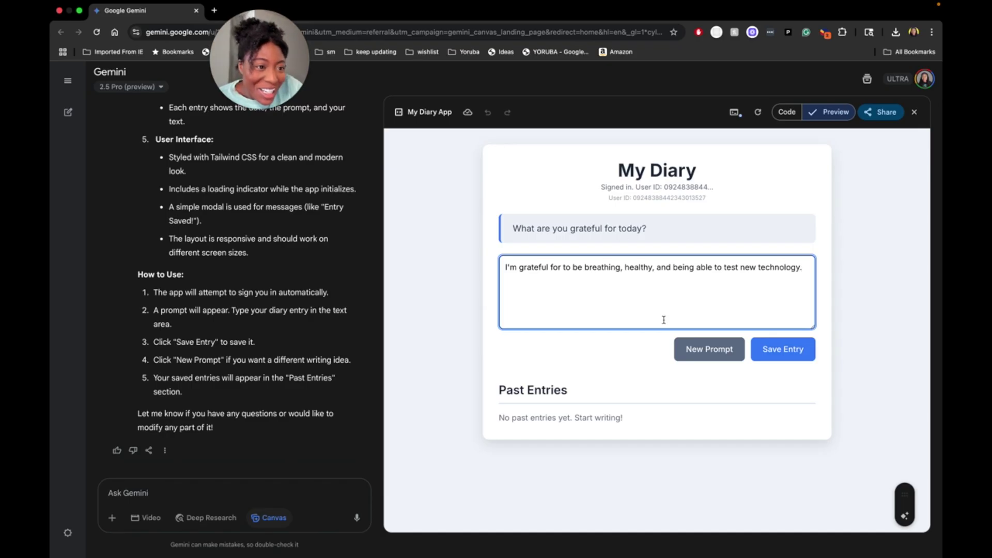
pyautogui.click(777, 347)
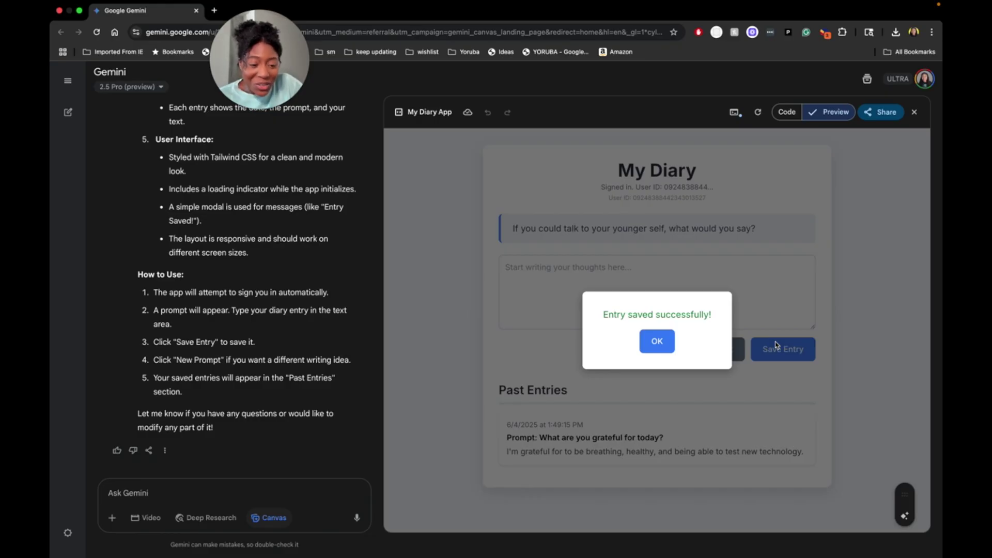
pyautogui.click(655, 341)
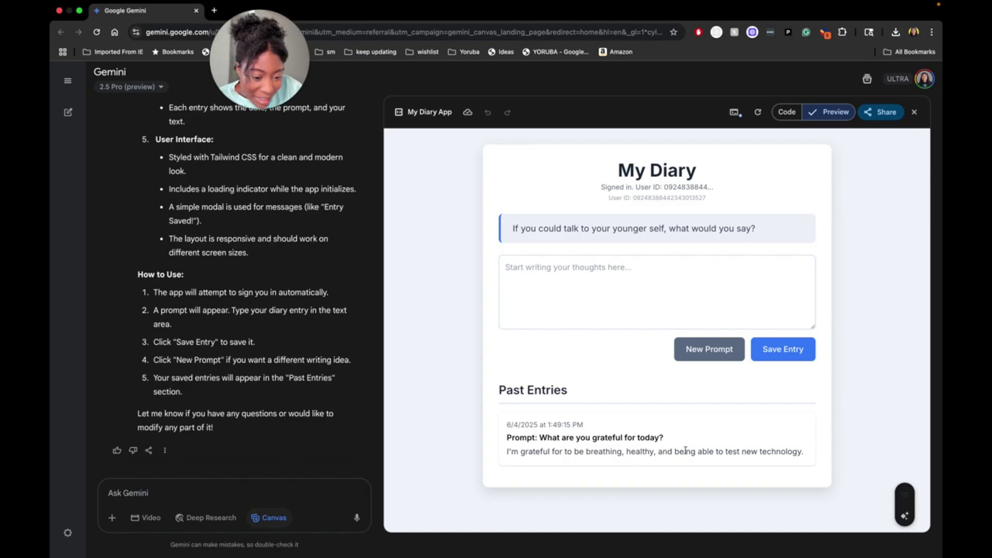
# Check the dates, prompts and texts of the saved entries under Past Entries, including the very long one
pyautogui.click(597, 449)
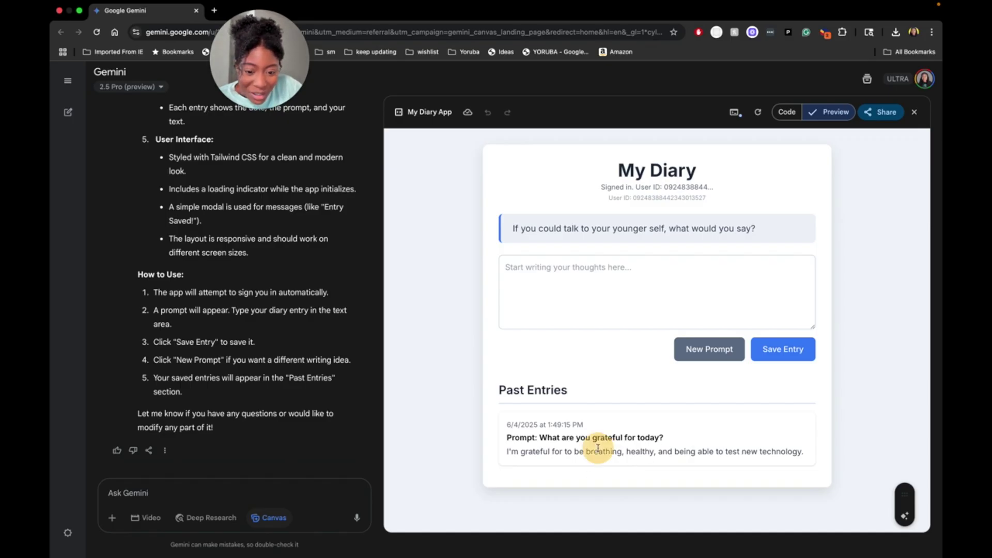
pyautogui.moveTo(583, 425); pyautogui.dragTo(511, 425)
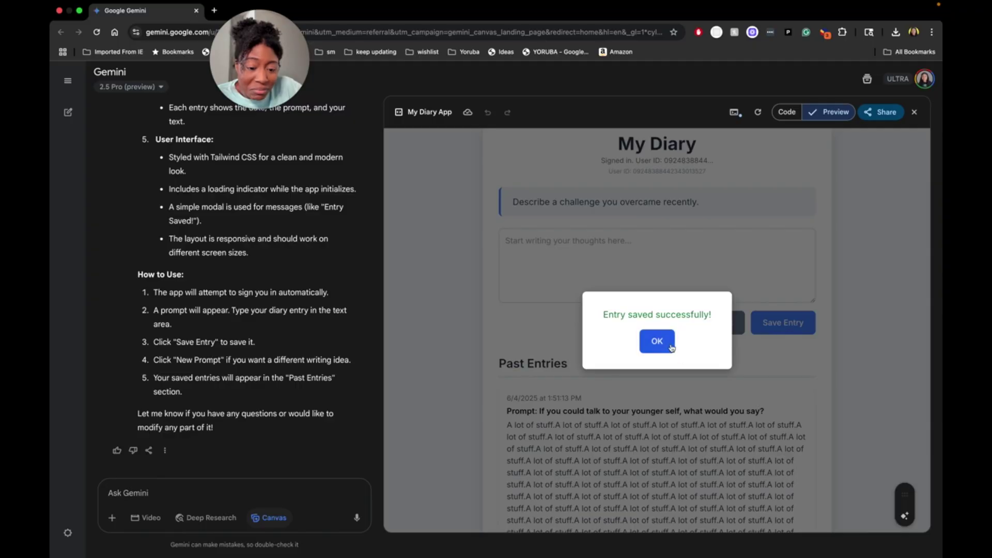
pyautogui.click(655, 339)
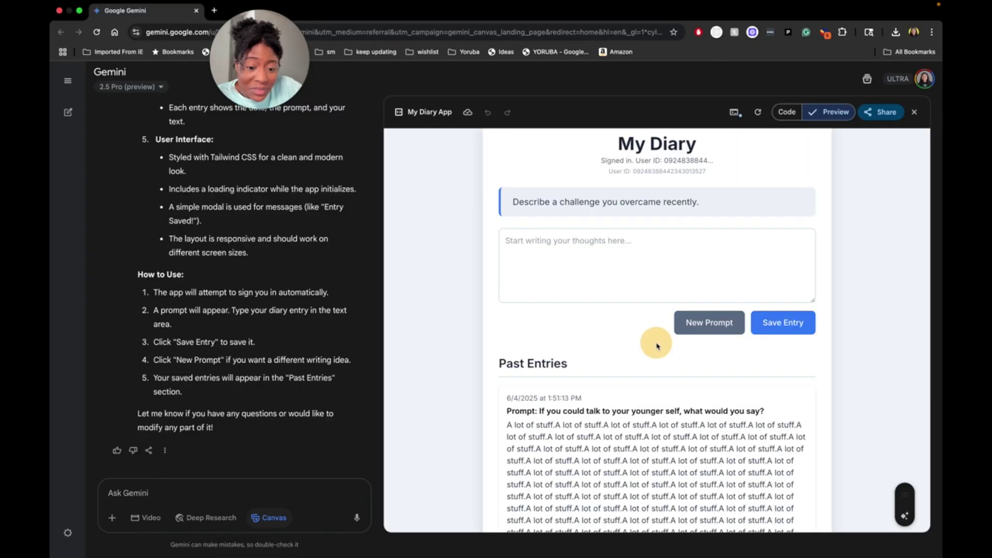
pyautogui.scroll(-5, 655, 341)
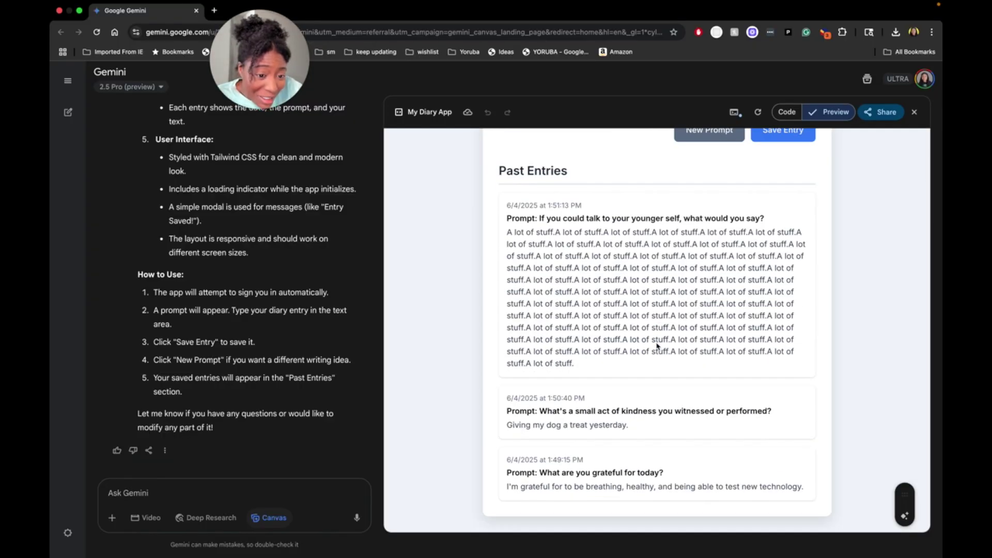
pyautogui.scroll(5, 656, 344)
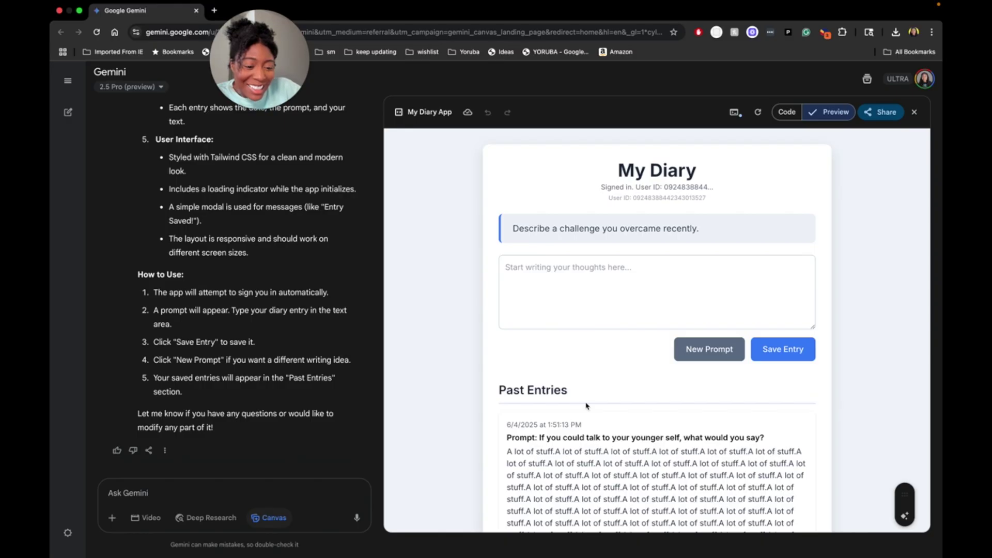
pyautogui.click(577, 300)
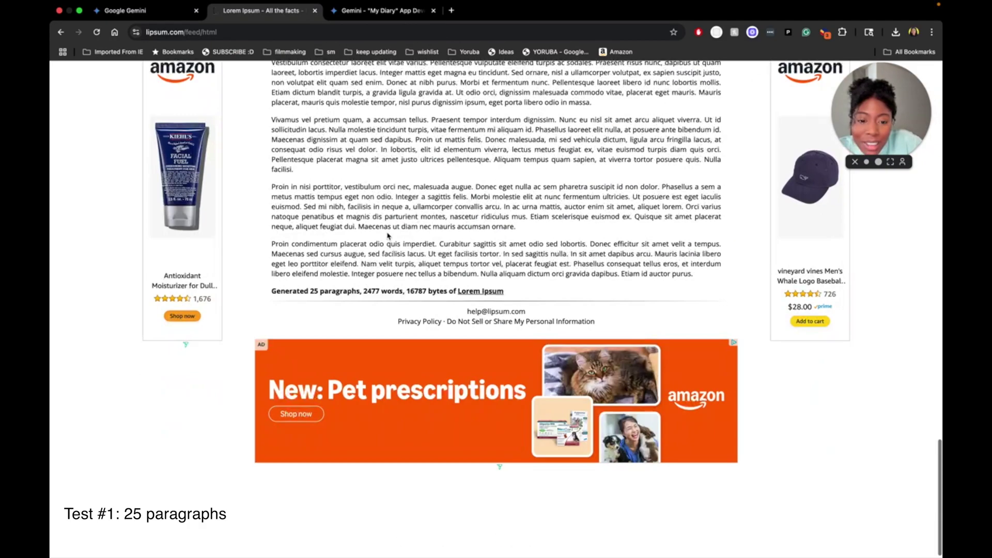
# Copy all 25 generated paragraphs of placeholder text from the Lorem Ipsum page
pyautogui.scroll(-2, 365, 268)
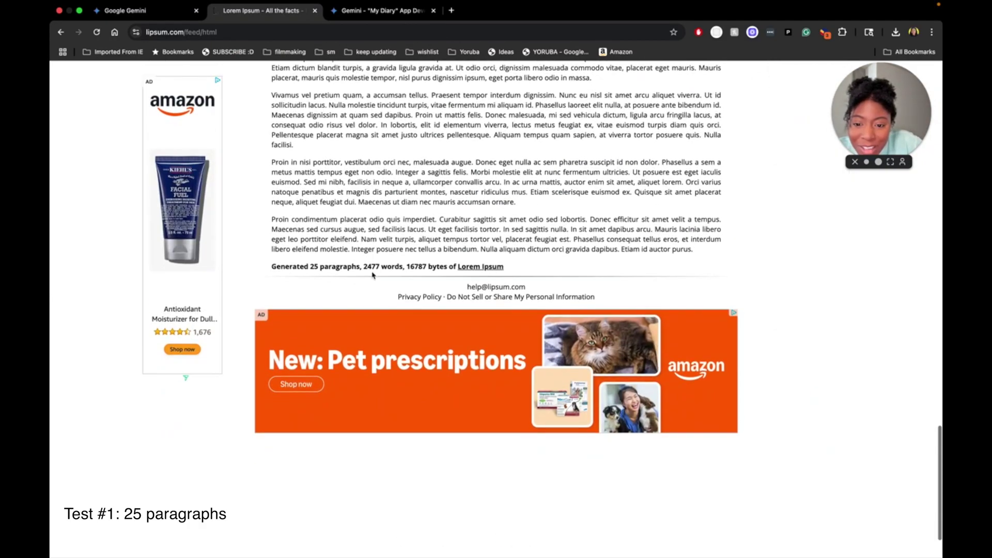
pyautogui.moveTo(364, 268); pyautogui.dragTo(401, 268)
pyautogui.scroll(3, 639, 252)
pyautogui.moveTo(701, 394); pyautogui.dragTo(267, 228)
pyautogui.scroll(10, 527, 218)
pyautogui.scroll(10, 528, 216)
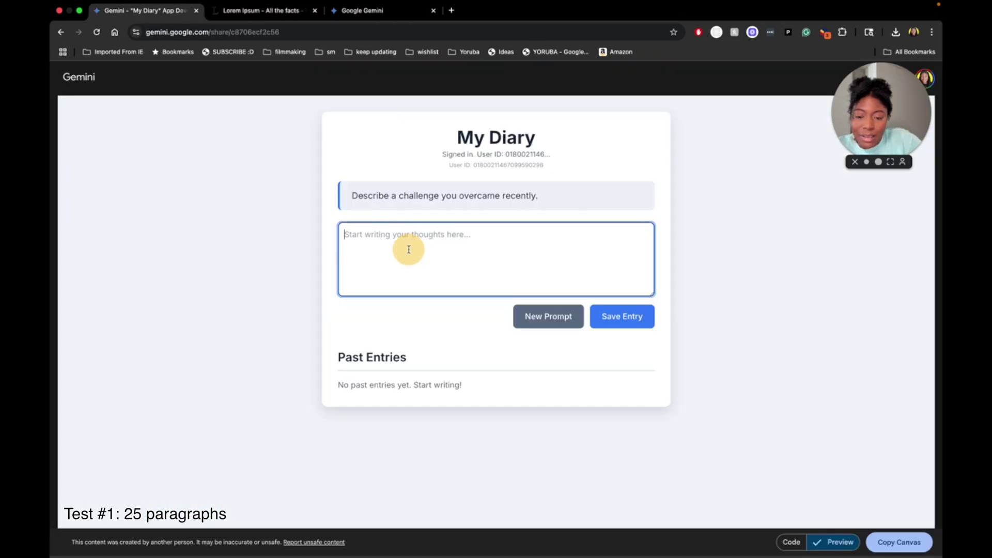
# Paste the 25 Lorem Ipsum paragraphs as the answer to the shared diary app's challenge prompt and save the entry
pyautogui.press('super+v')
pyautogui.scroll(20, 408, 249)
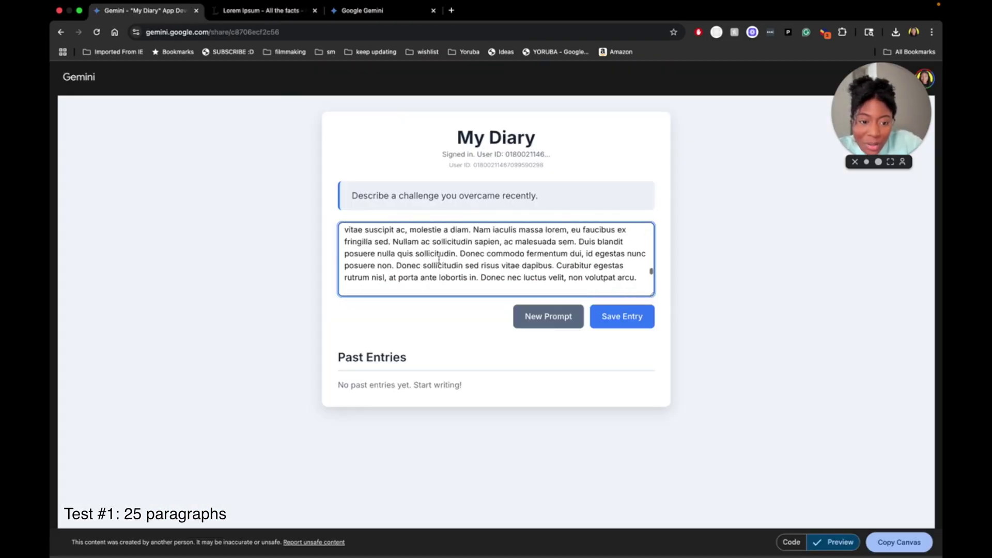
pyautogui.scroll(-20, 438, 259)
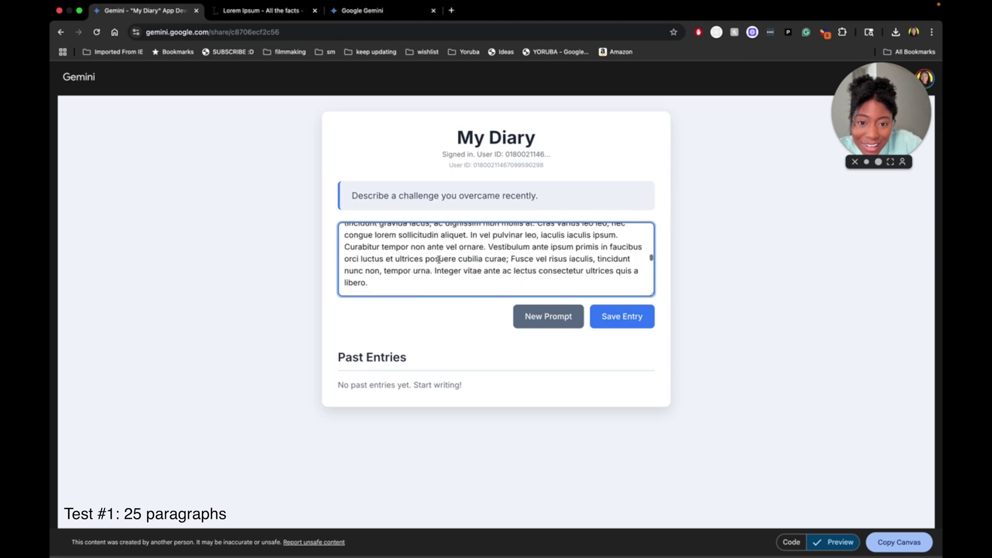
pyautogui.click(628, 317)
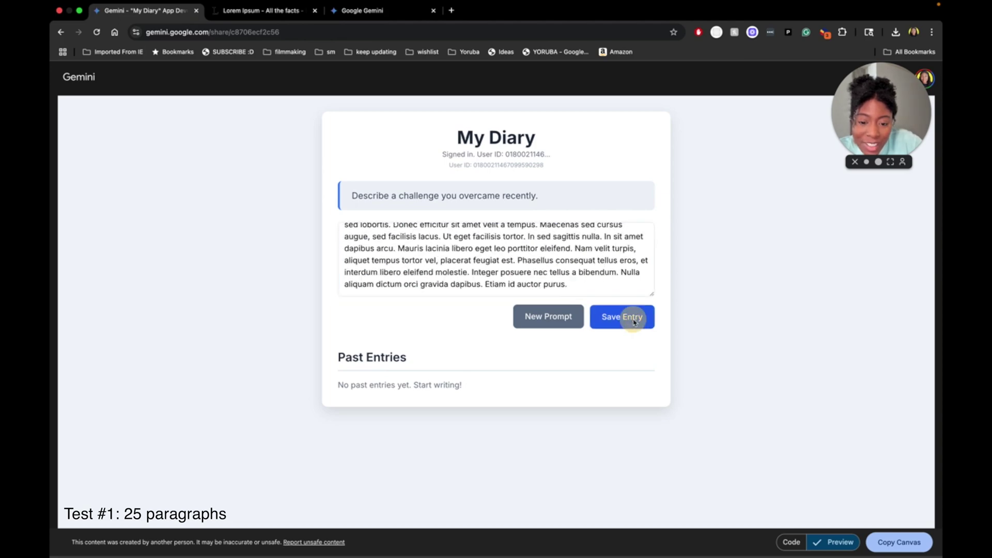
pyautogui.click(497, 324)
pyautogui.scroll(-15, 495, 326)
pyautogui.scroll(-10, 497, 328)
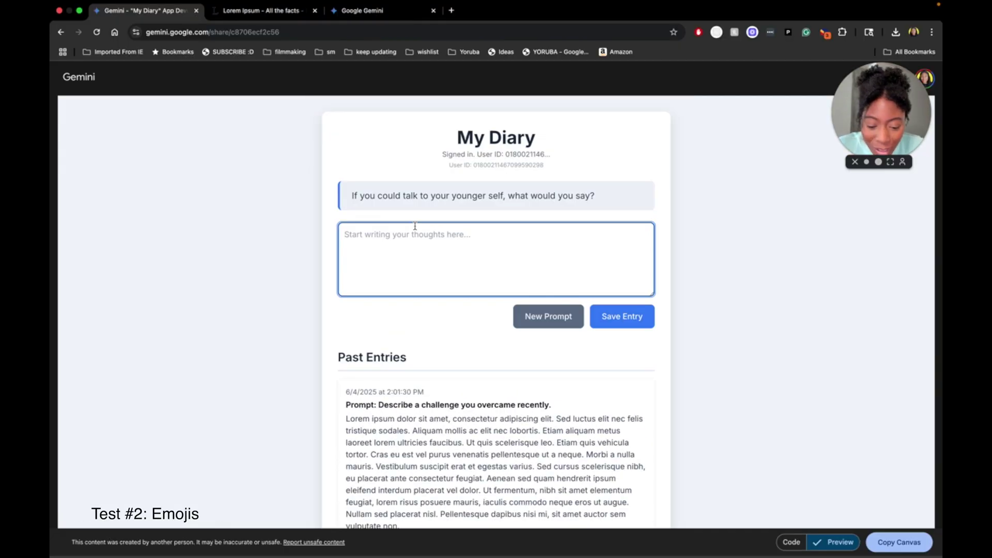
# Answer the younger-self prompt with a row of assorted emojis beginning with a green check mark, and save the entry
pyautogui.write('✅')
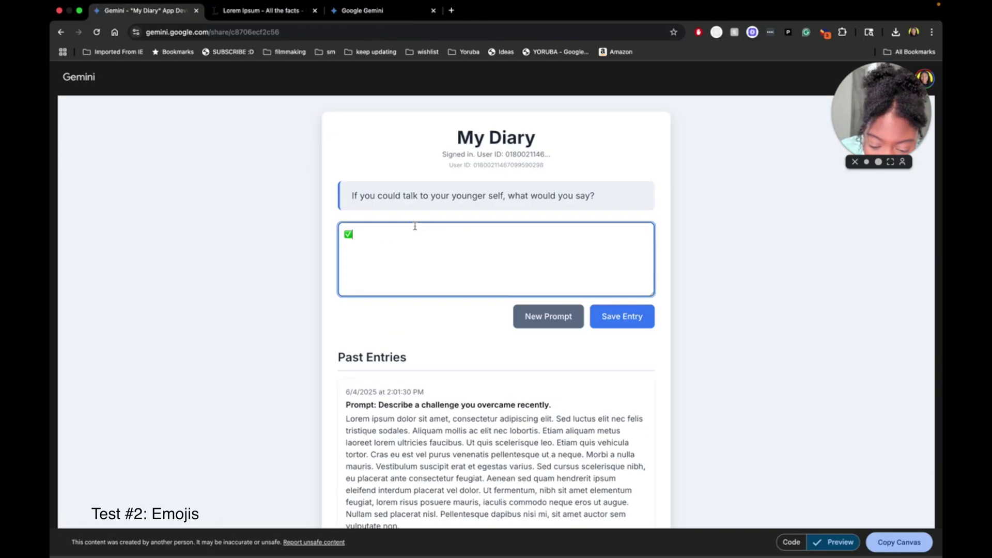
pyautogui.write('😊')
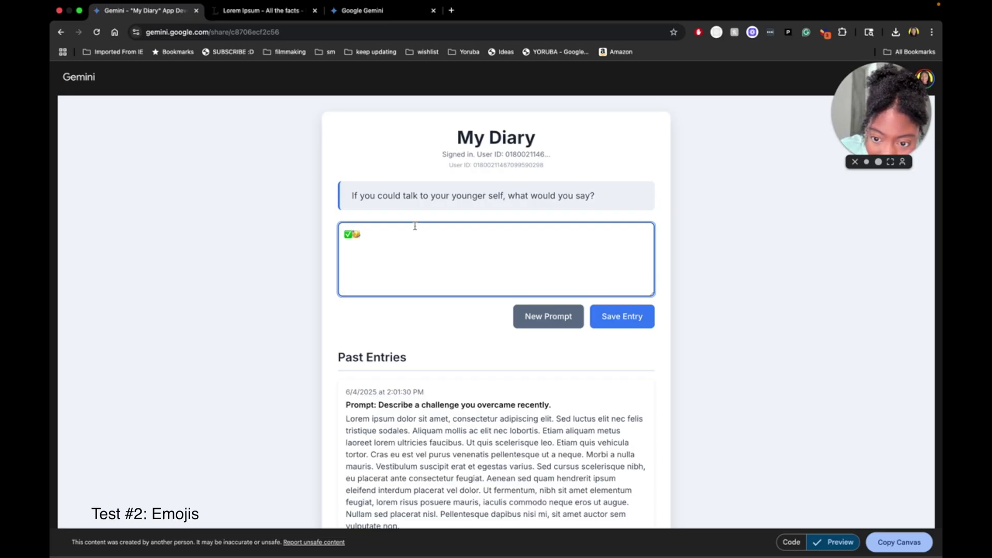
pyautogui.write('😄🎉')
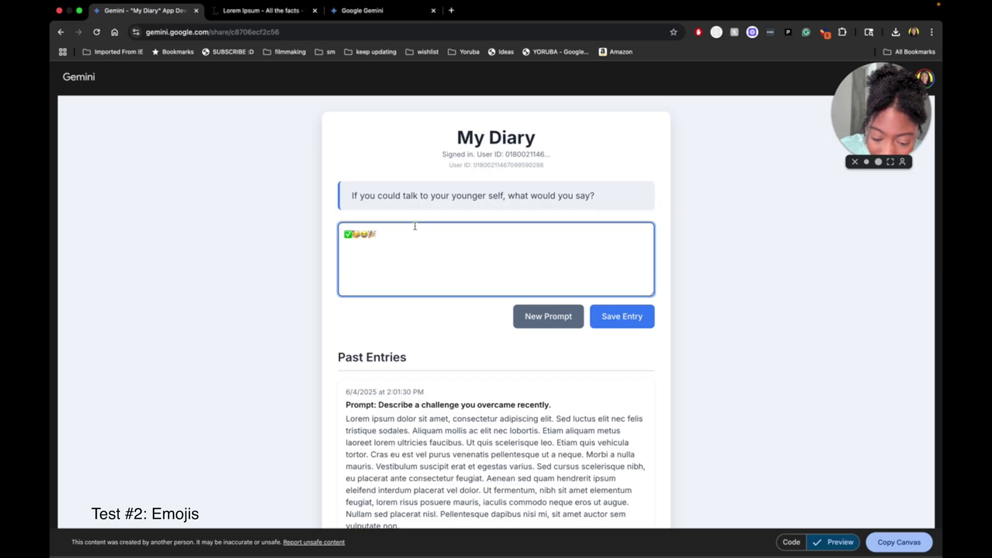
pyautogui.write('😆👀👏')
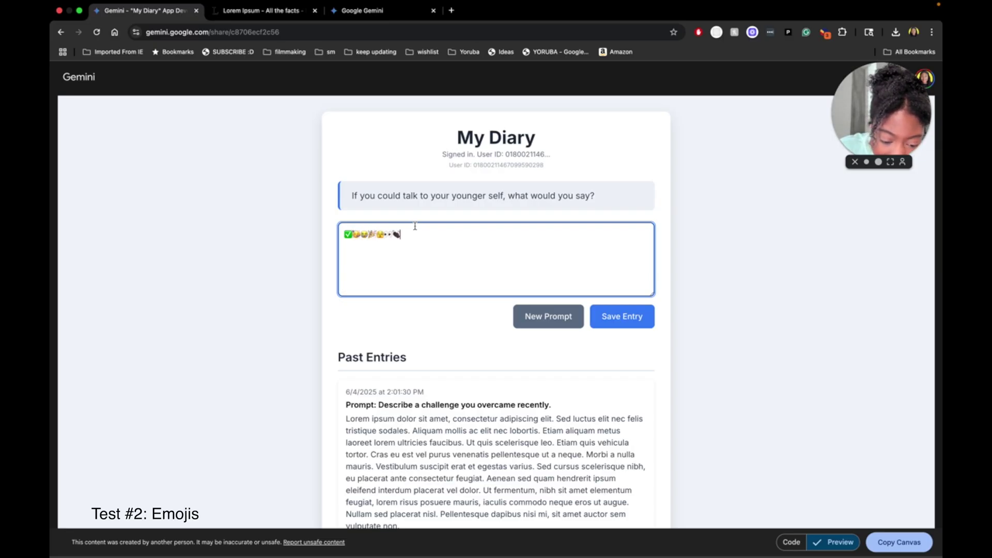
pyautogui.write('❤️🕴')
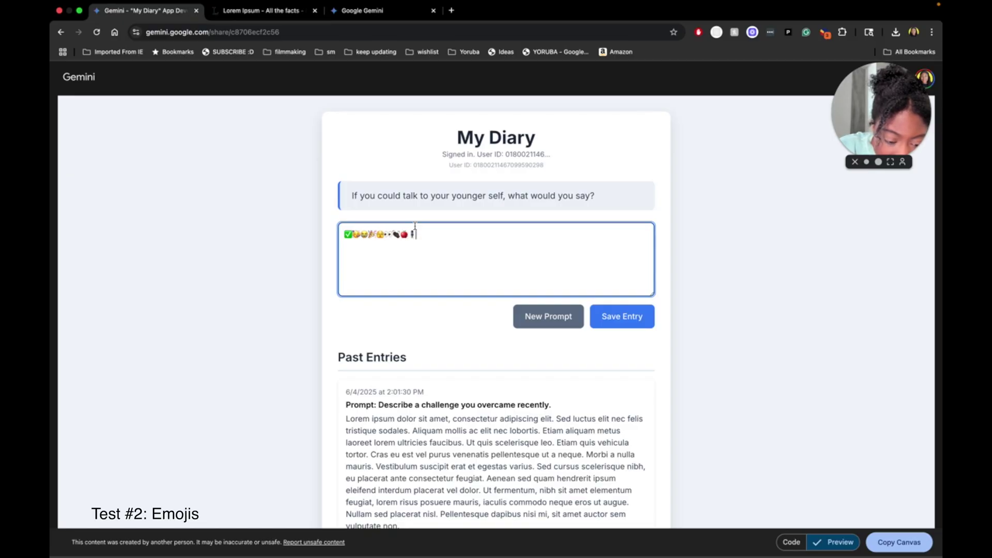
pyautogui.write('🕺🐶🙏👀👏')
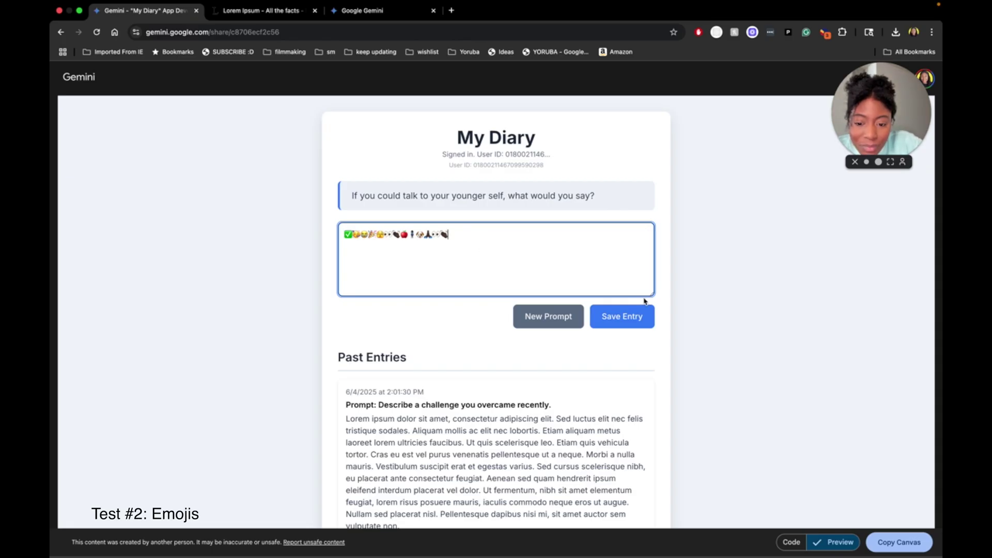
pyautogui.click(640, 320)
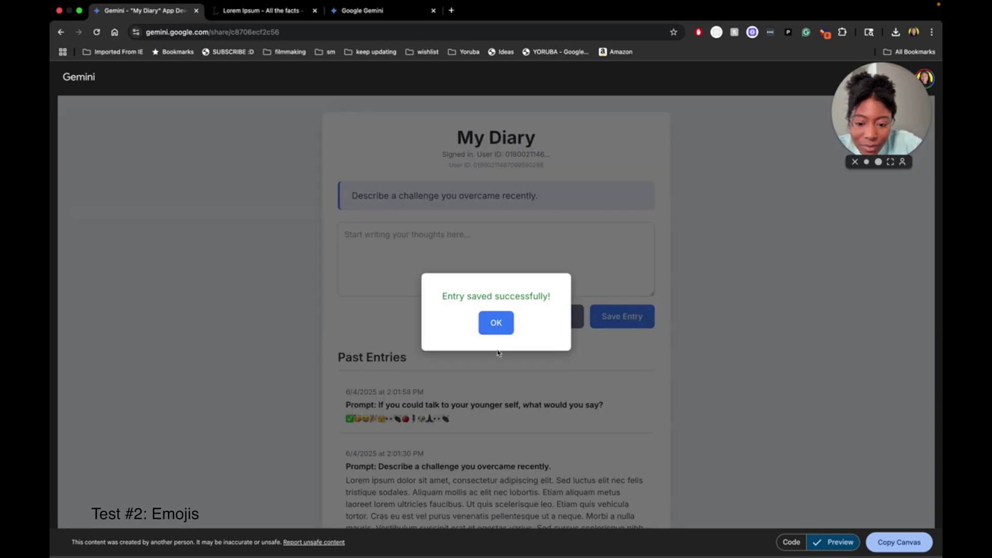
# Dismiss the saved-entry confirmation, glance over the past entries, and try to save an empty answer to the challenge prompt
pyautogui.click(496, 323)
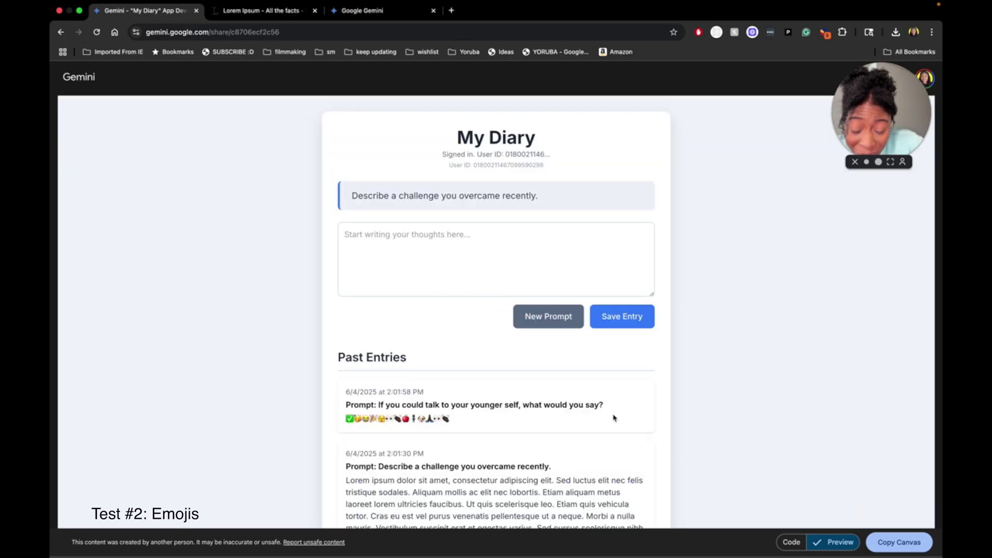
pyautogui.scroll(-3, 551, 416)
pyautogui.scroll(3, 568, 310)
pyautogui.click(593, 227)
pyautogui.click(611, 317)
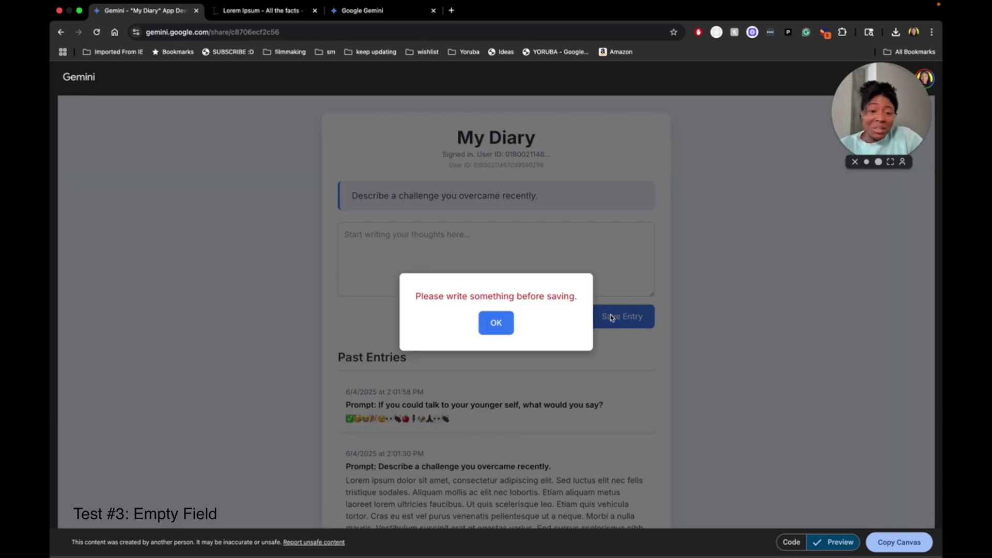
pyautogui.click(496, 322)
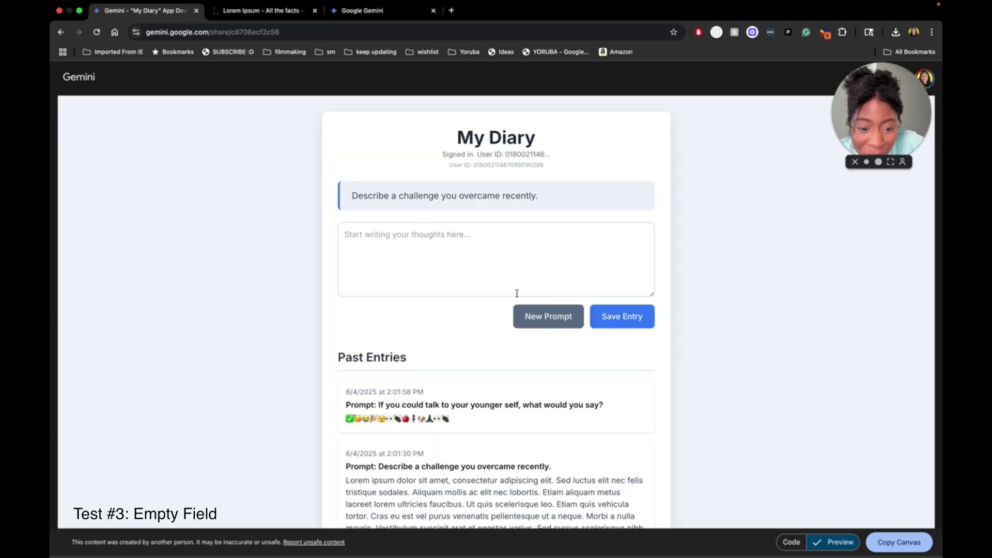
# Write "hello" as the answer to the challenge prompt and request a new prompt without saving the text
pyautogui.click(535, 257)
pyautogui.write('hello')
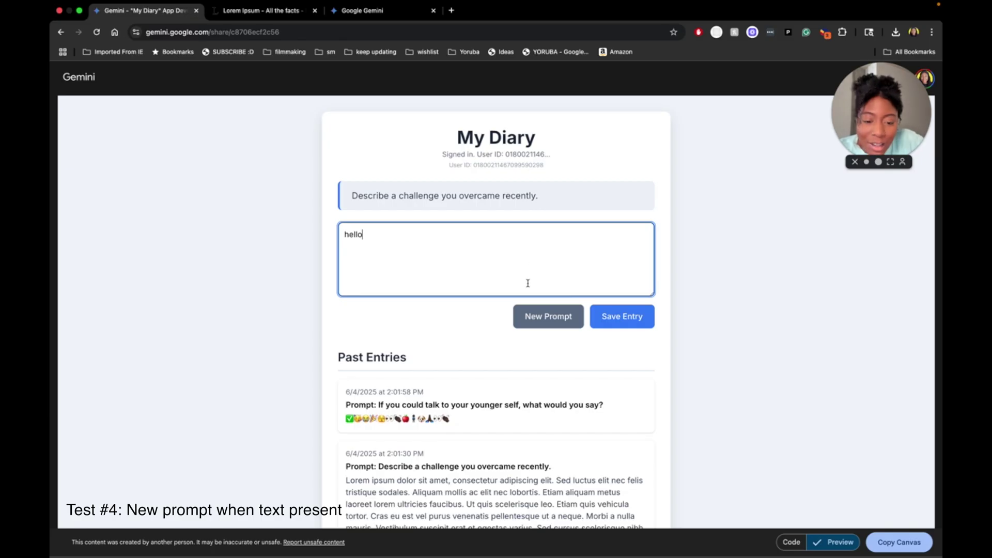
pyautogui.click(540, 320)
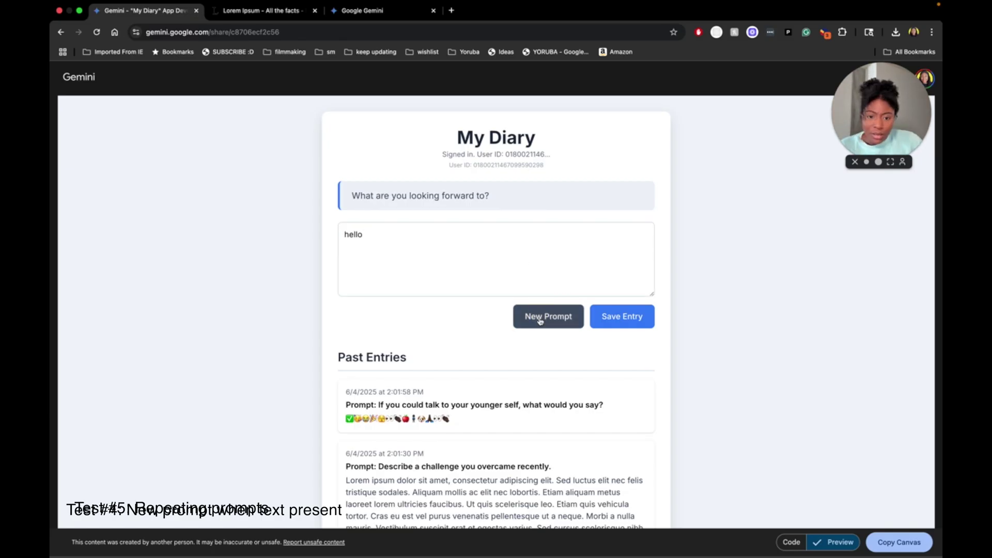
# Request a new prompt several more times in a row to check whether the diary prompts repeat
pyautogui.click(540, 321)
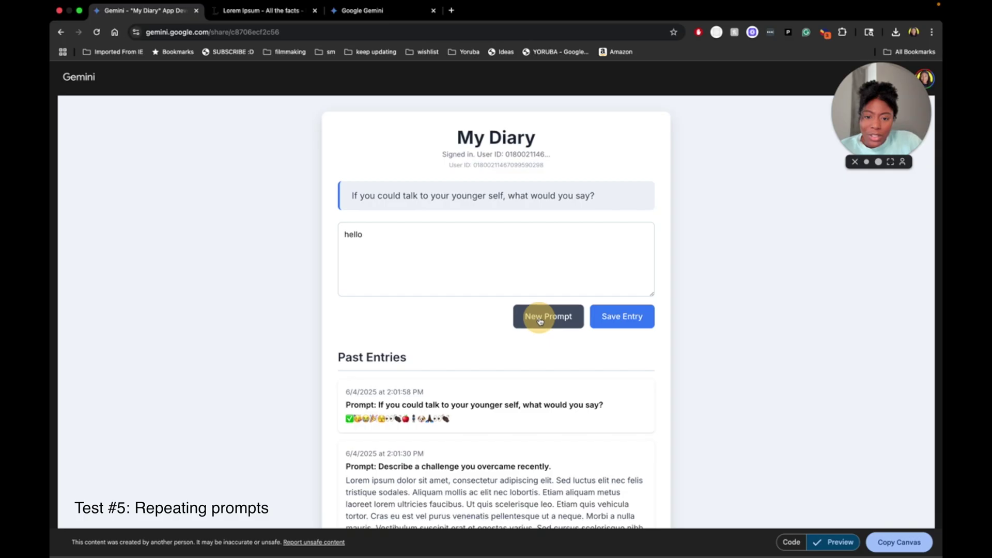
pyautogui.click(539, 320)
pyautogui.click(540, 320)
pyautogui.click(540, 320)
pyautogui.click(539, 320)
pyautogui.click(540, 321)
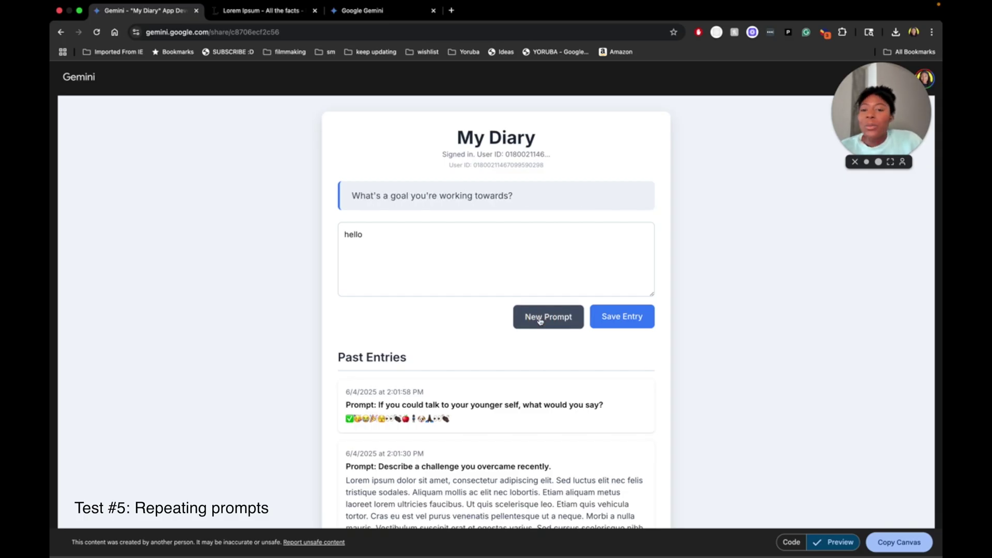
pyautogui.click(539, 320)
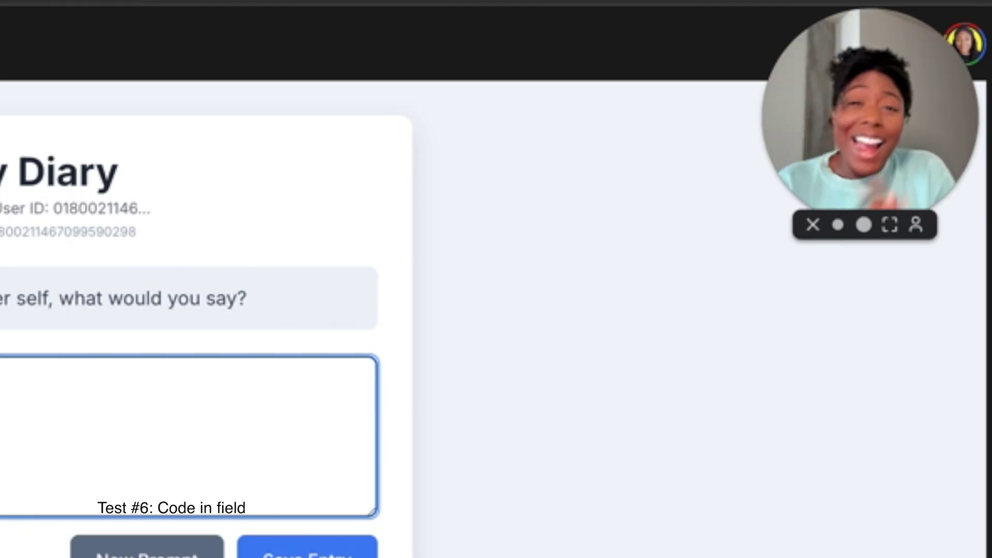
# Answer the younger-self prompt with <script>alert("you been hacked")</script>, save the entry and check it under Past Entries
pyautogui.write('<script>')
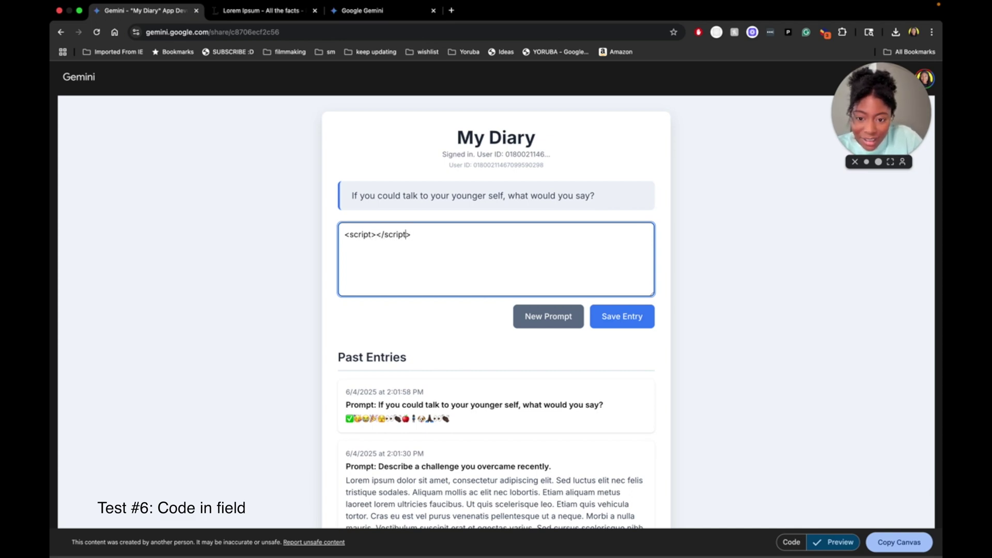
pyautogui.write('lert()')
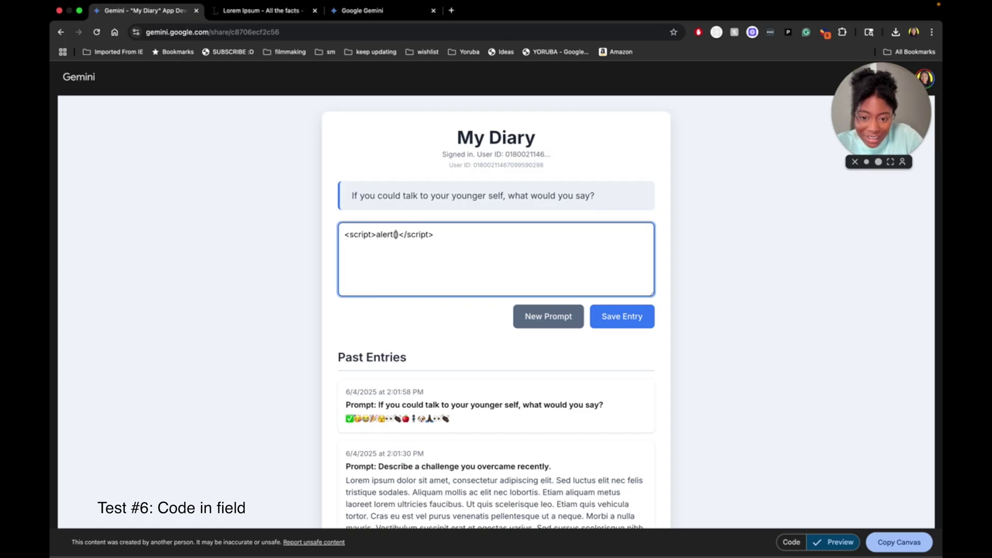
pyautogui.press('Left')
pyautogui.write('"you been ')
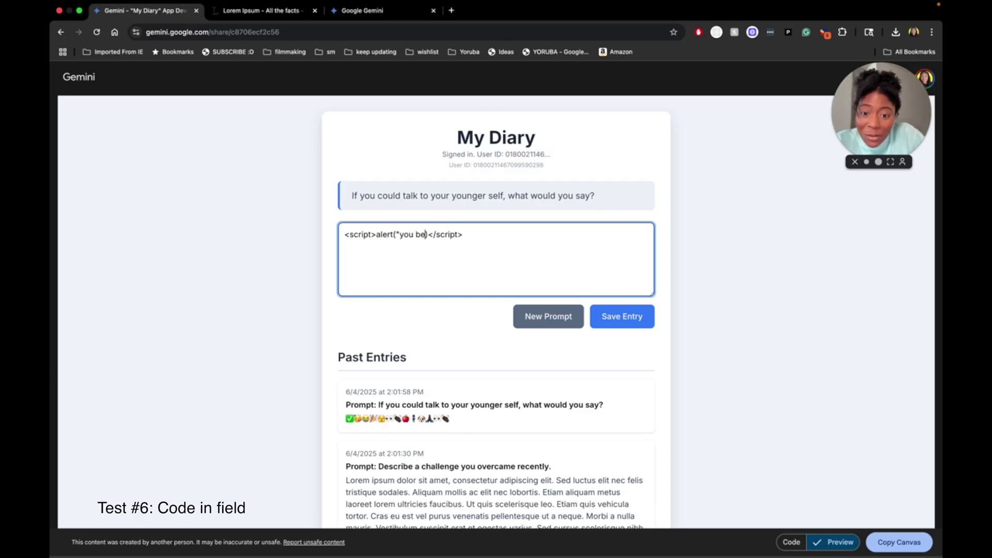
pyautogui.write('hacked"')
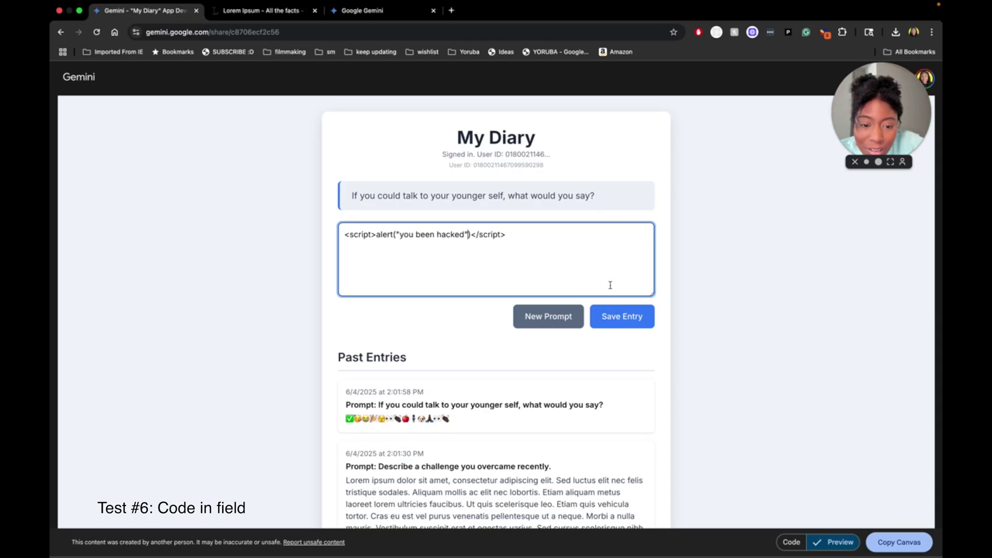
pyautogui.click(632, 318)
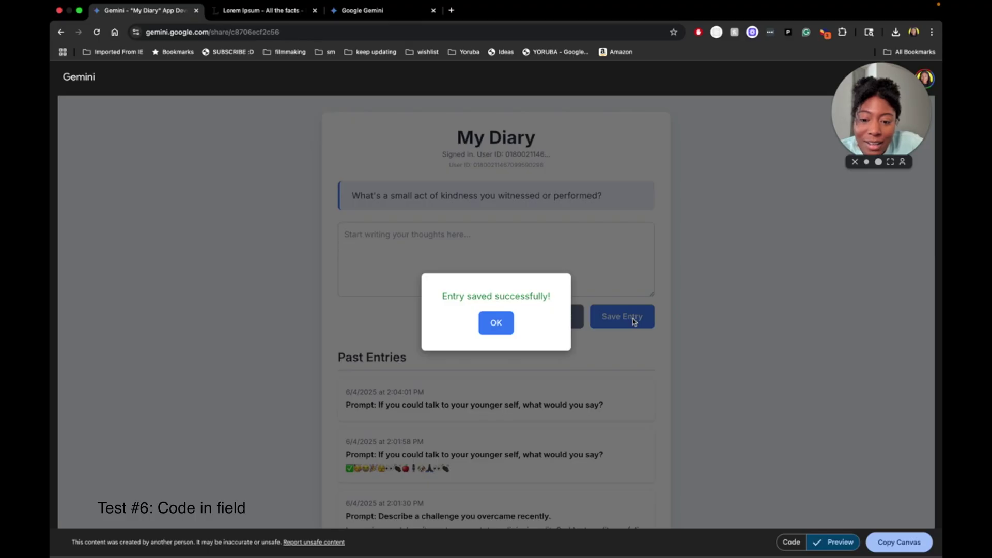
pyautogui.click(513, 329)
pyautogui.scroll(-8, 498, 325)
pyautogui.scroll(10, 499, 326)
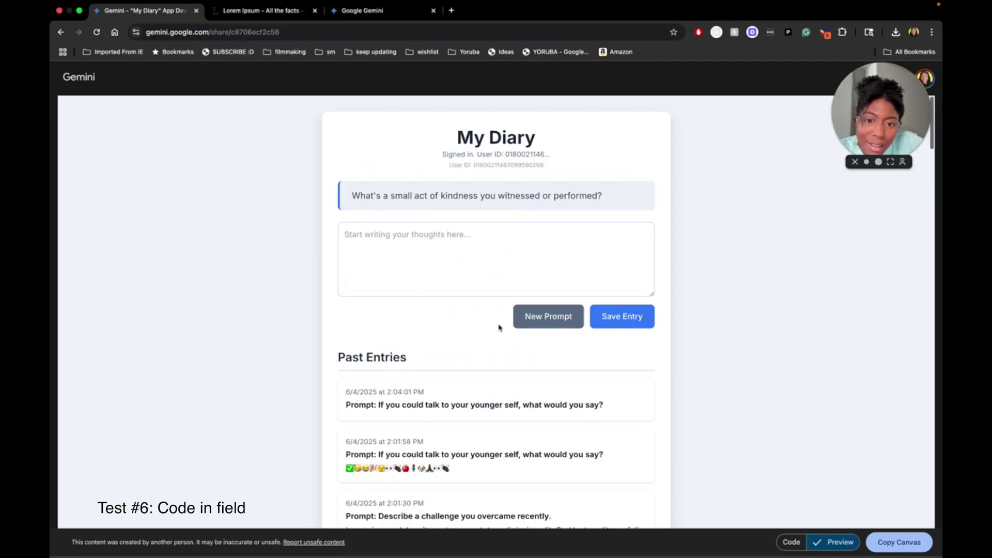
# Answer the act-of-kindness prompt with <script>alert("hello");</script> and save the entry
pyautogui.click(479, 246)
pyautogui.write('<script>')
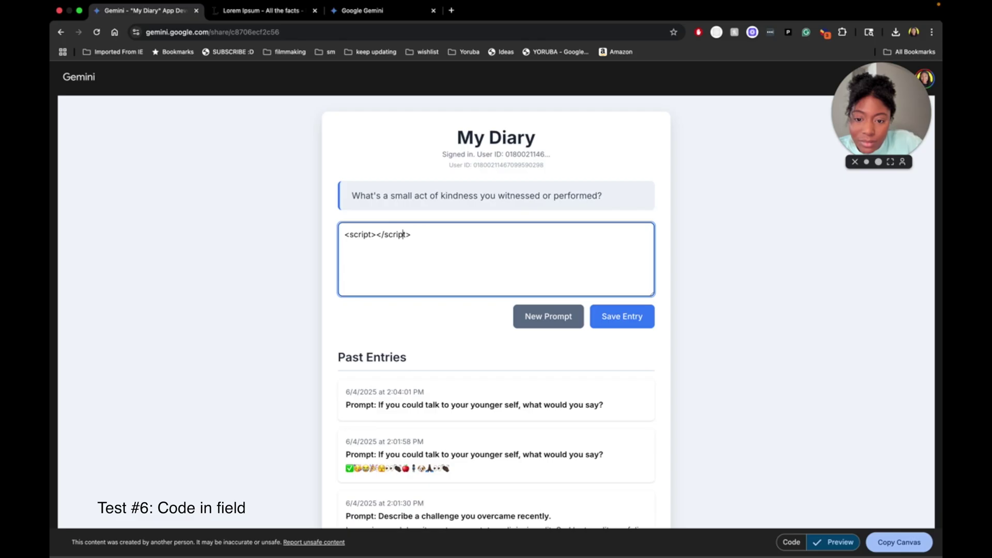
pyautogui.write('alert()')
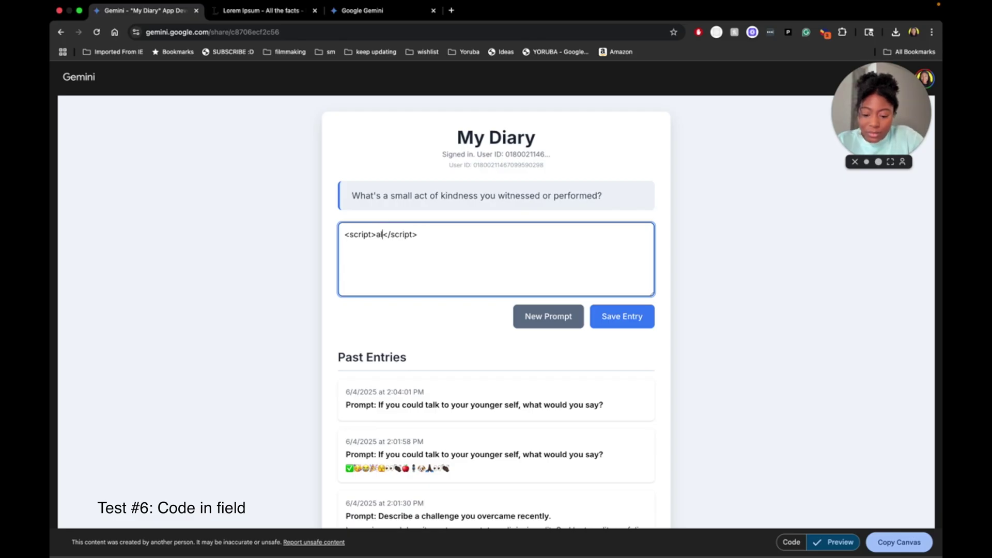
pyautogui.write('hello')
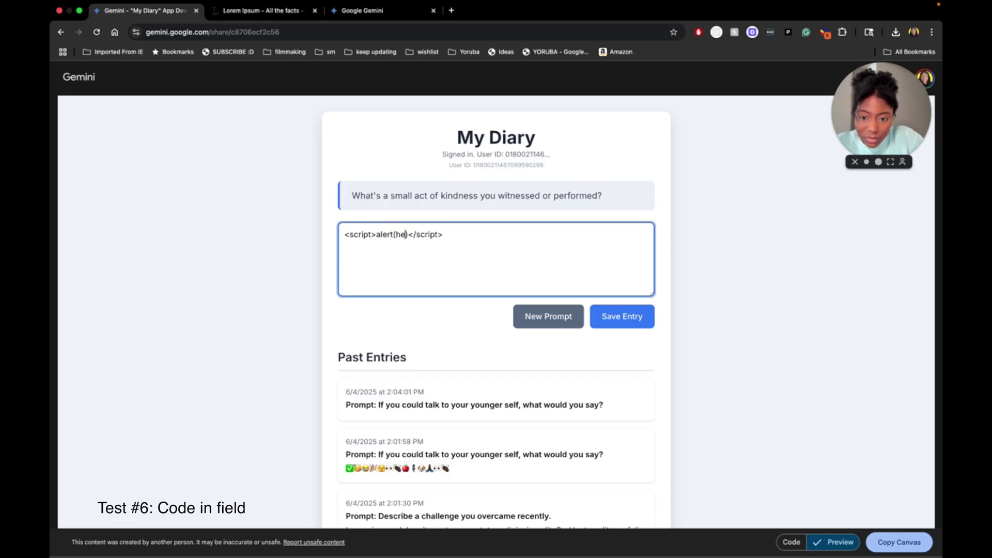
pyautogui.click(399, 234)
pyautogui.write('"hello"')
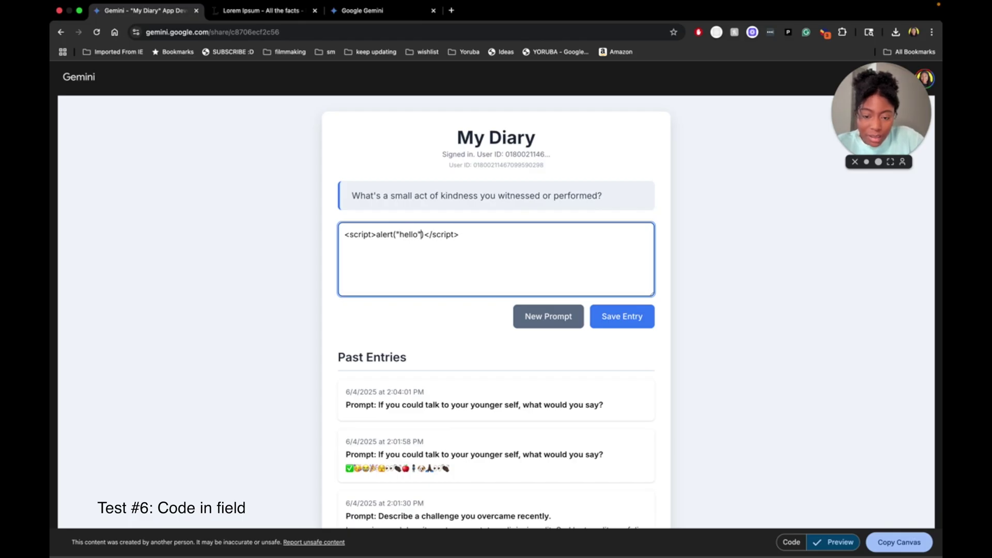
pyautogui.write(';')
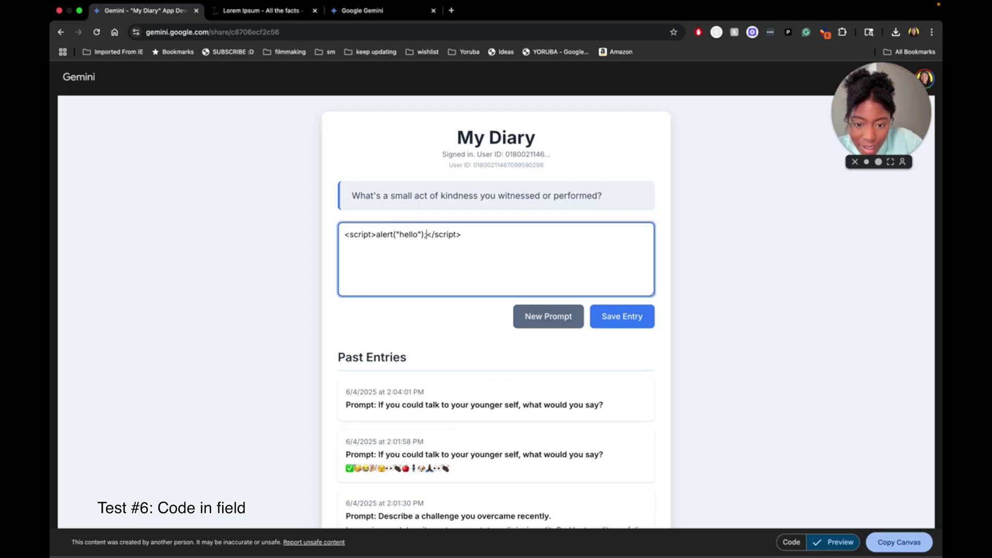
pyautogui.click(619, 317)
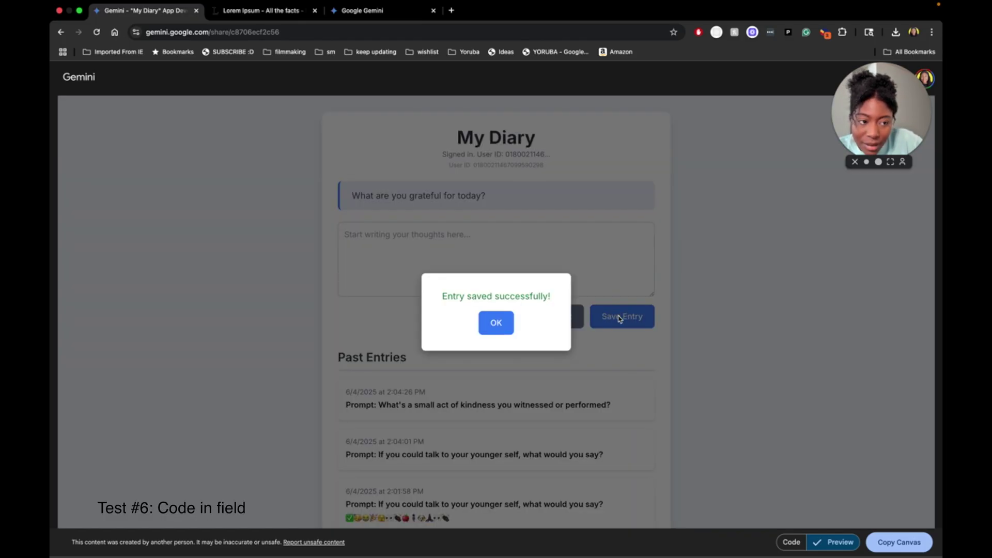
pyautogui.click(496, 324)
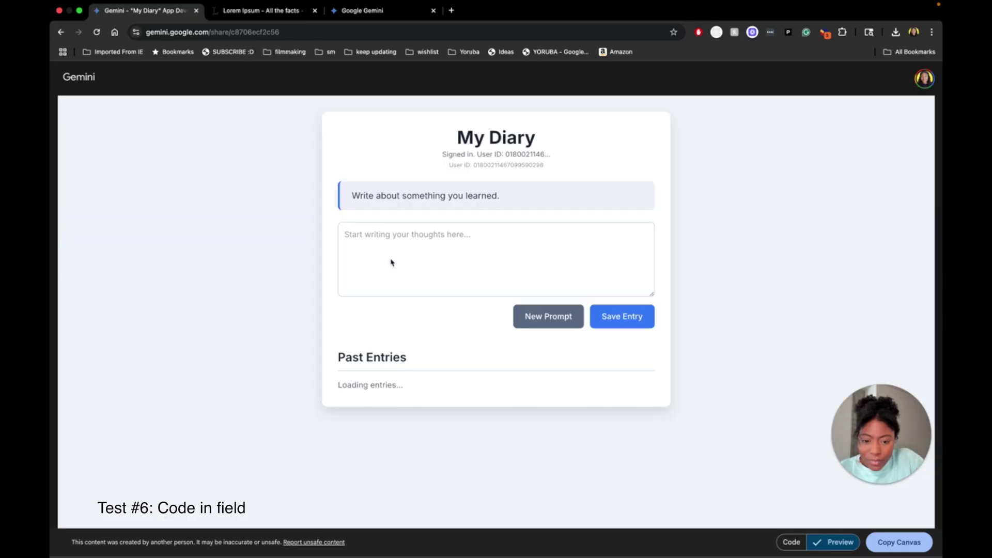
# Answer the something-you-learned prompt with <div>This is a div</div>, save the entry and check it under Past Entries
pyautogui.click(391, 239)
pyautogui.write('<div>This is a div</div>')
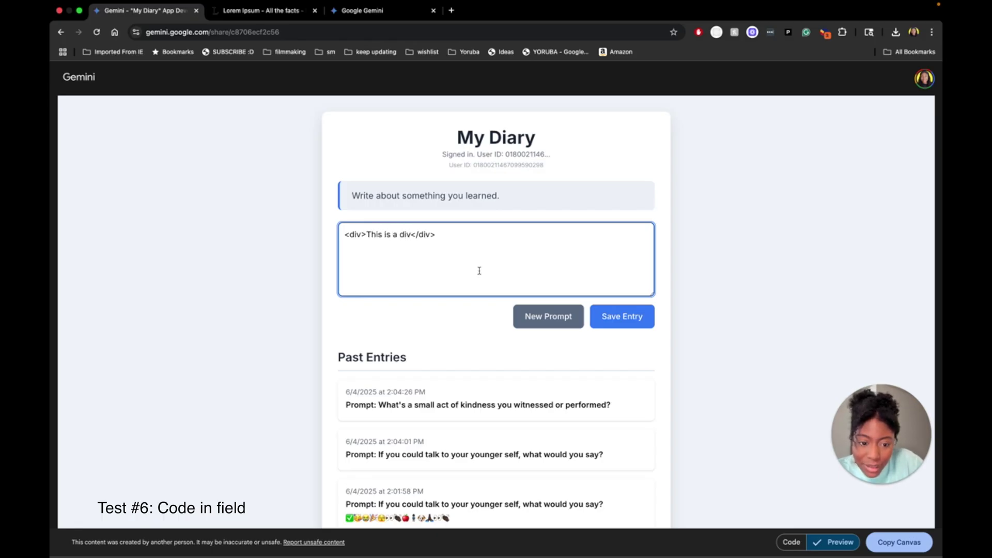
pyautogui.click(632, 319)
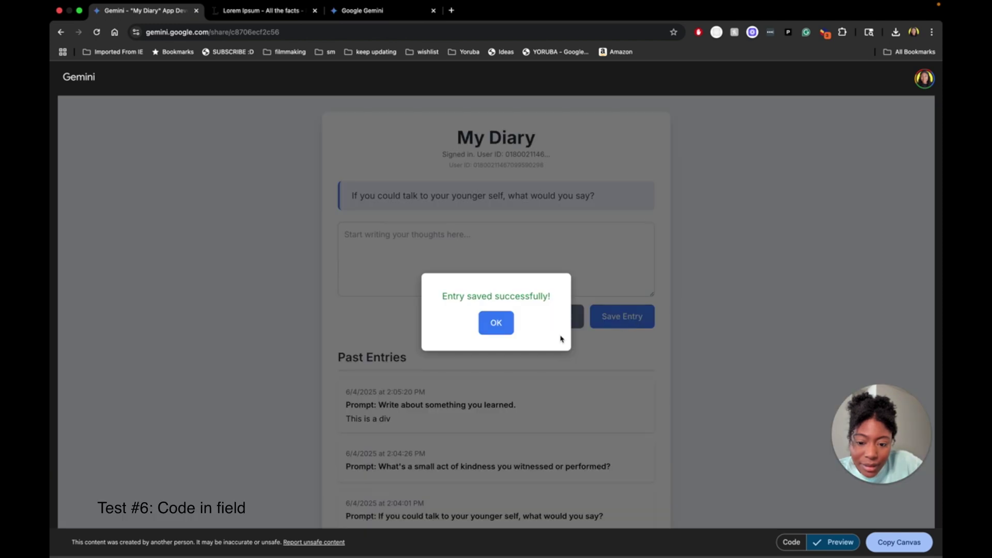
pyautogui.click(496, 324)
pyautogui.scroll(-3, 503, 333)
pyautogui.scroll(3, 503, 333)
pyautogui.scroll(-3, 503, 333)
pyautogui.scroll(4, 505, 332)
# Try to save an answer consisting only of spaces for the younger-self prompt, and dismiss the message
pyautogui.click(448, 274)
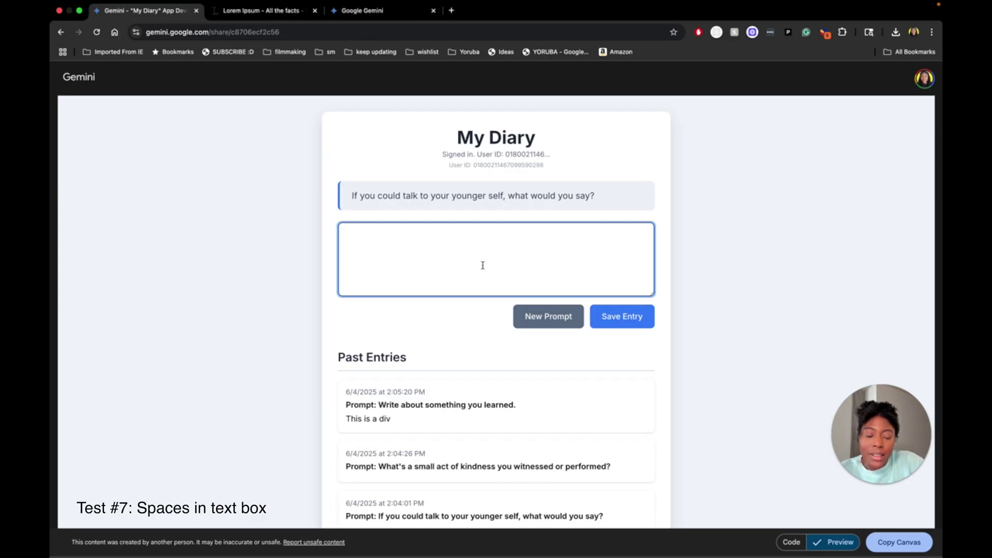
pyautogui.click(614, 321)
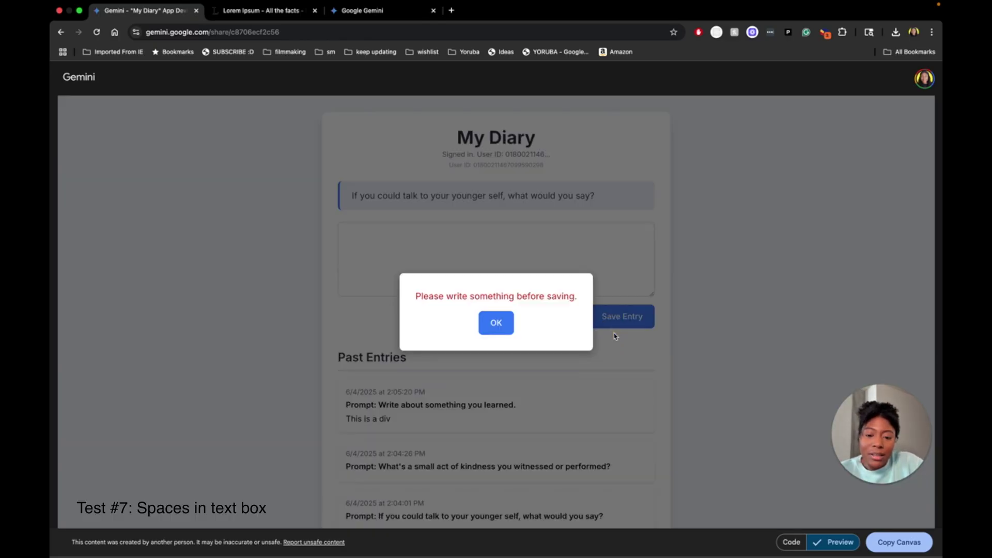
pyautogui.click(503, 332)
# Test keyboard focus order by tabbing from the diary's empty answer field through the controls that follow it
pyautogui.click(440, 246)
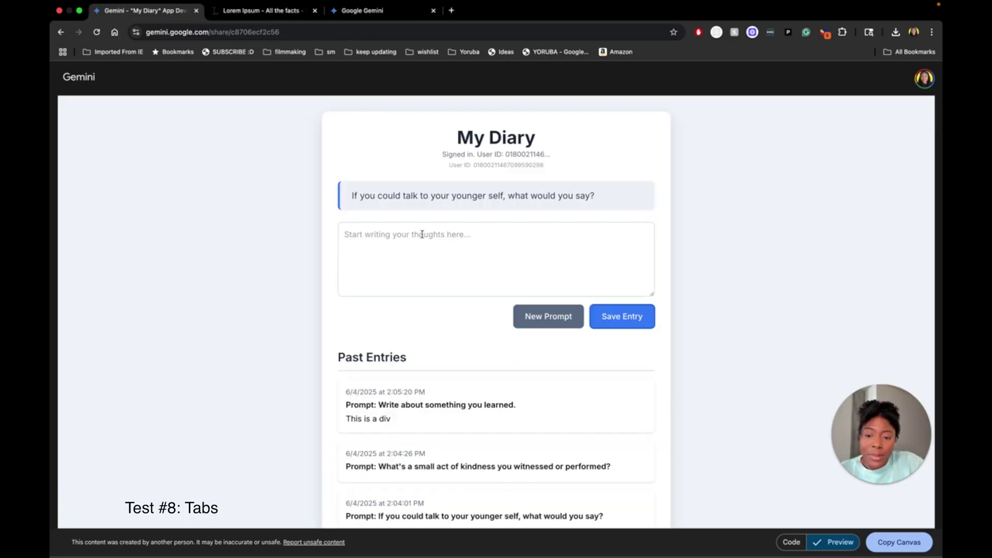
pyautogui.click(423, 234)
pyautogui.press('Tab')
pyautogui.press('Tab')
pyautogui.press('Tab')
pyautogui.press('Tab')
pyautogui.press('Tab')
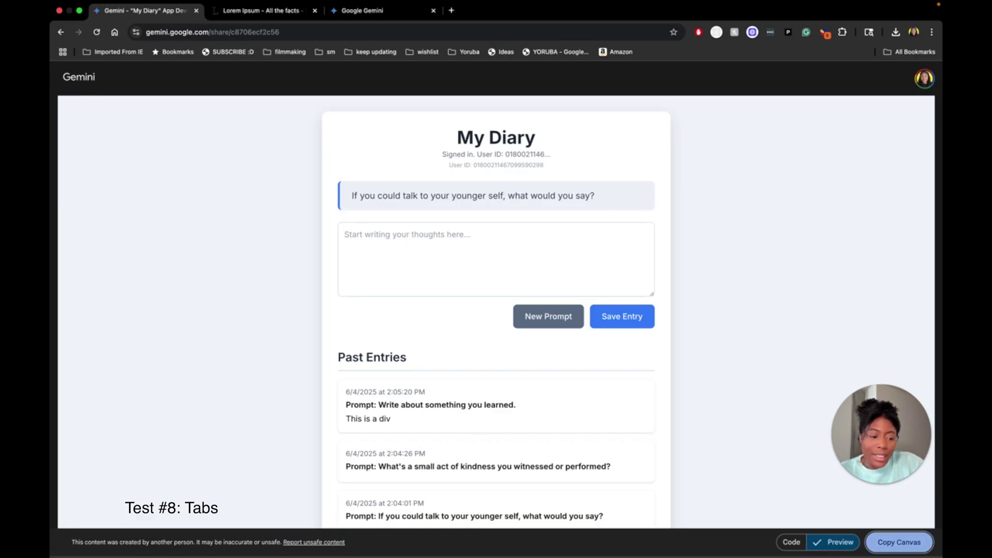
pyautogui.press('Tab')
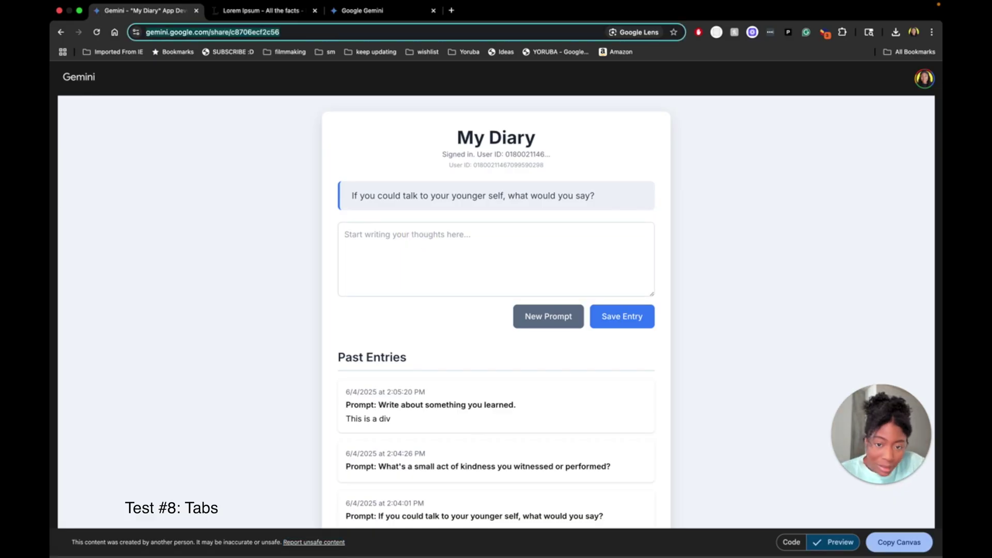
pyautogui.press('Tab')
pyautogui.press('Tab')
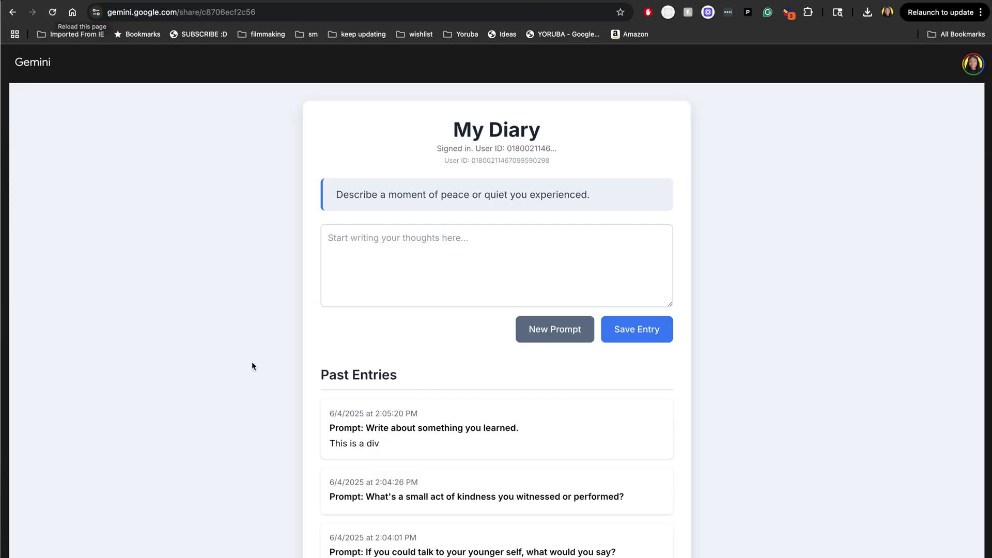
# Narrow the browser window with the shared diary to about phone width and move it to the middle of the desktop
pyautogui.scroll(-5, 252, 363)
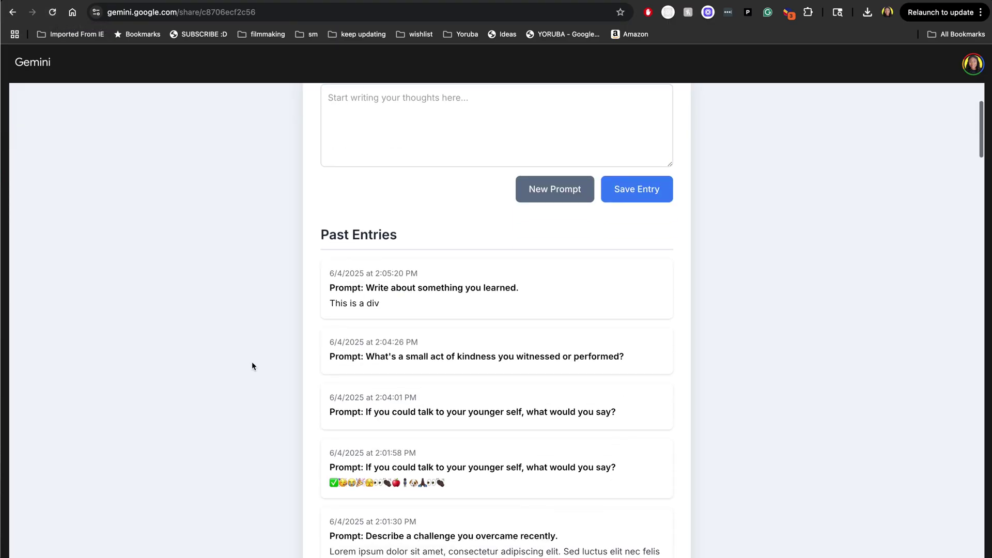
pyautogui.moveTo(546, 305); pyautogui.dragTo(325, 235)
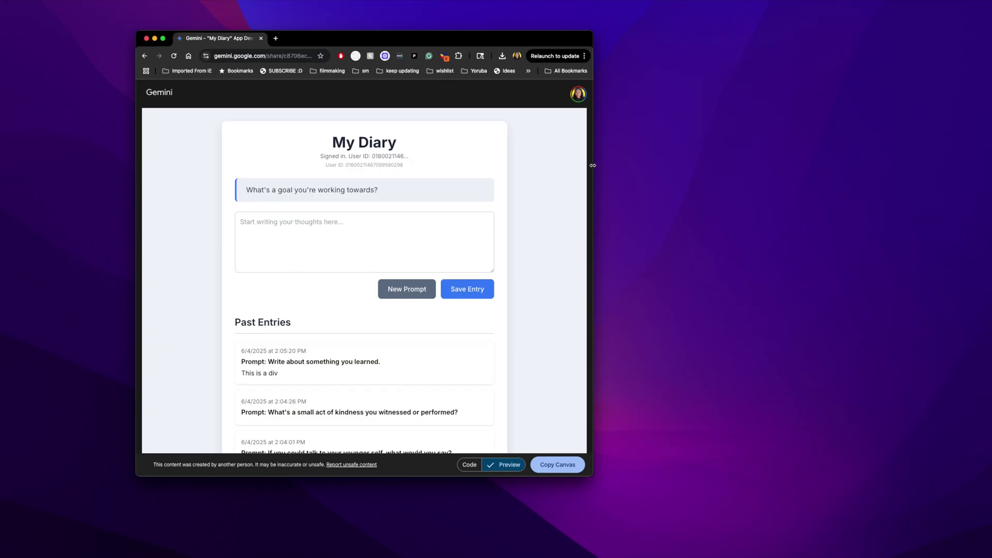
pyautogui.moveTo(593, 131); pyautogui.dragTo(338, 131)
pyautogui.moveTo(321, 36); pyautogui.dragTo(546, 47)
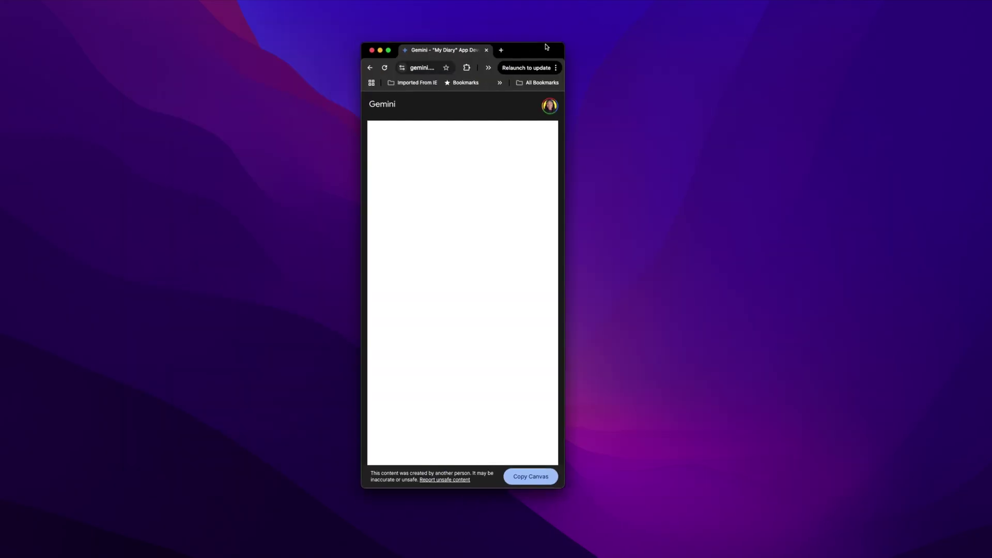